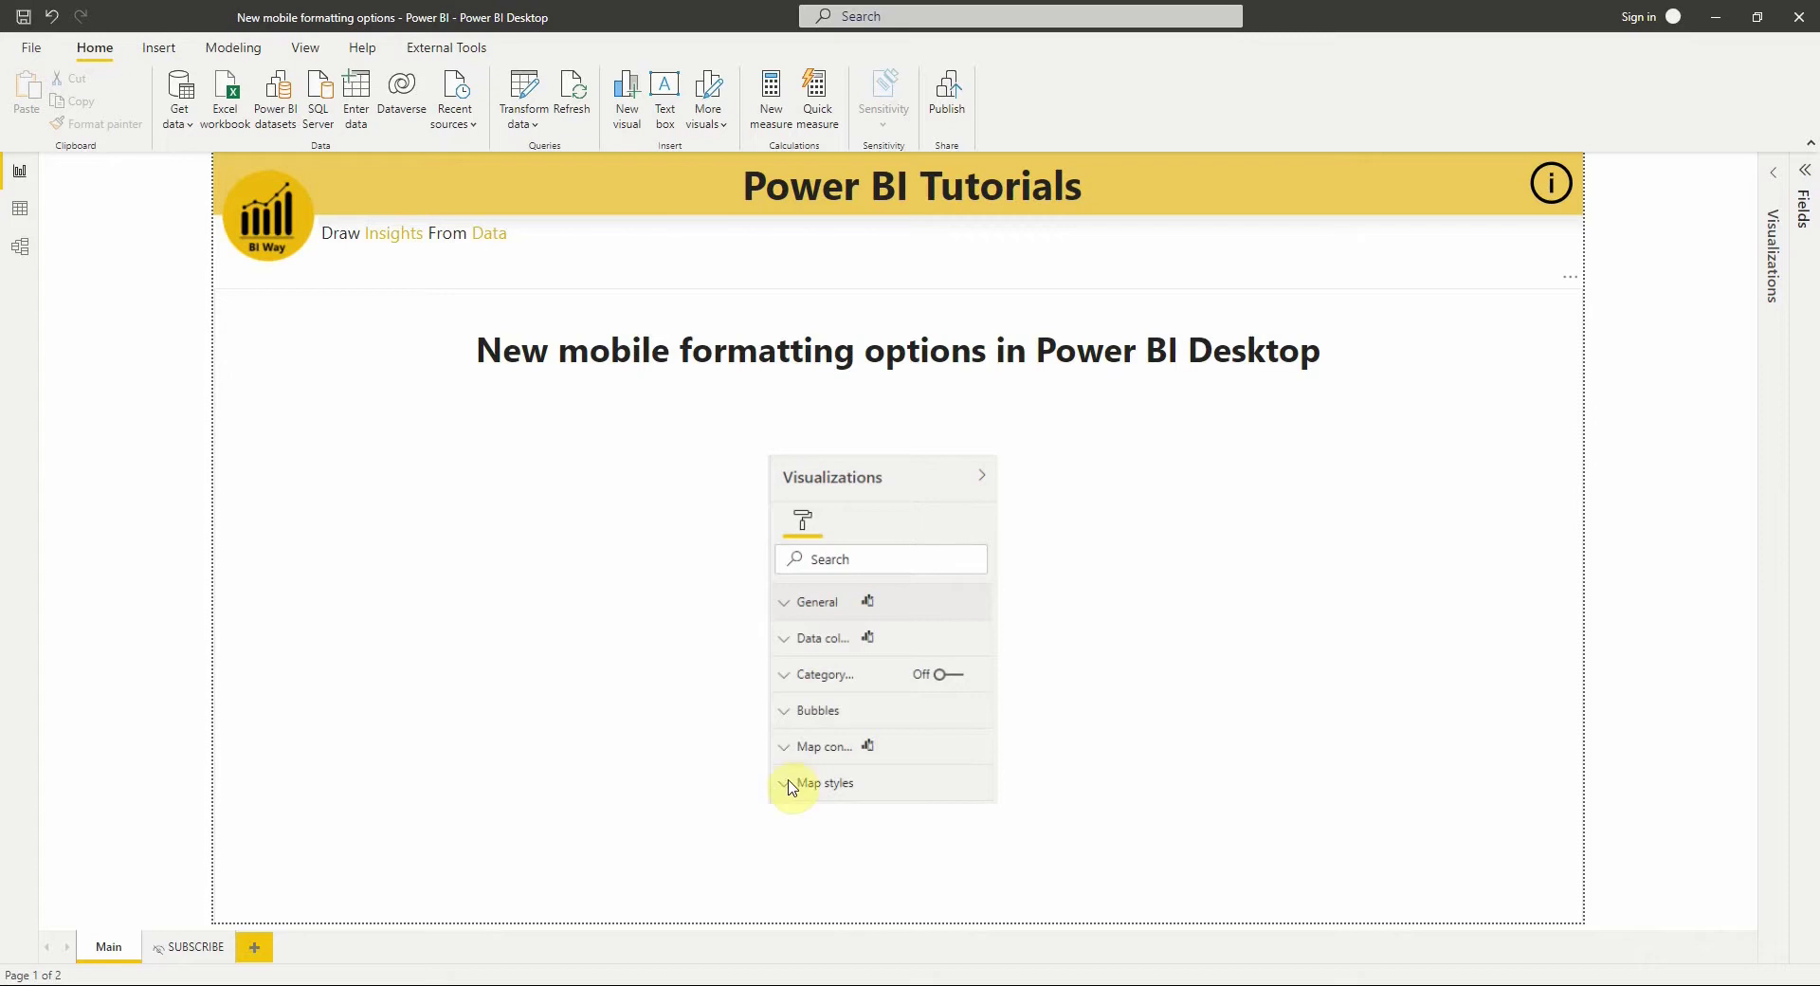
Step: Enable the 'Modify visuals settings for mobile layout' preview feature in Options
{"action": "left_click", "coordinate": [28, 52]}
{"action": "left_click", "coordinate": [76, 349]}
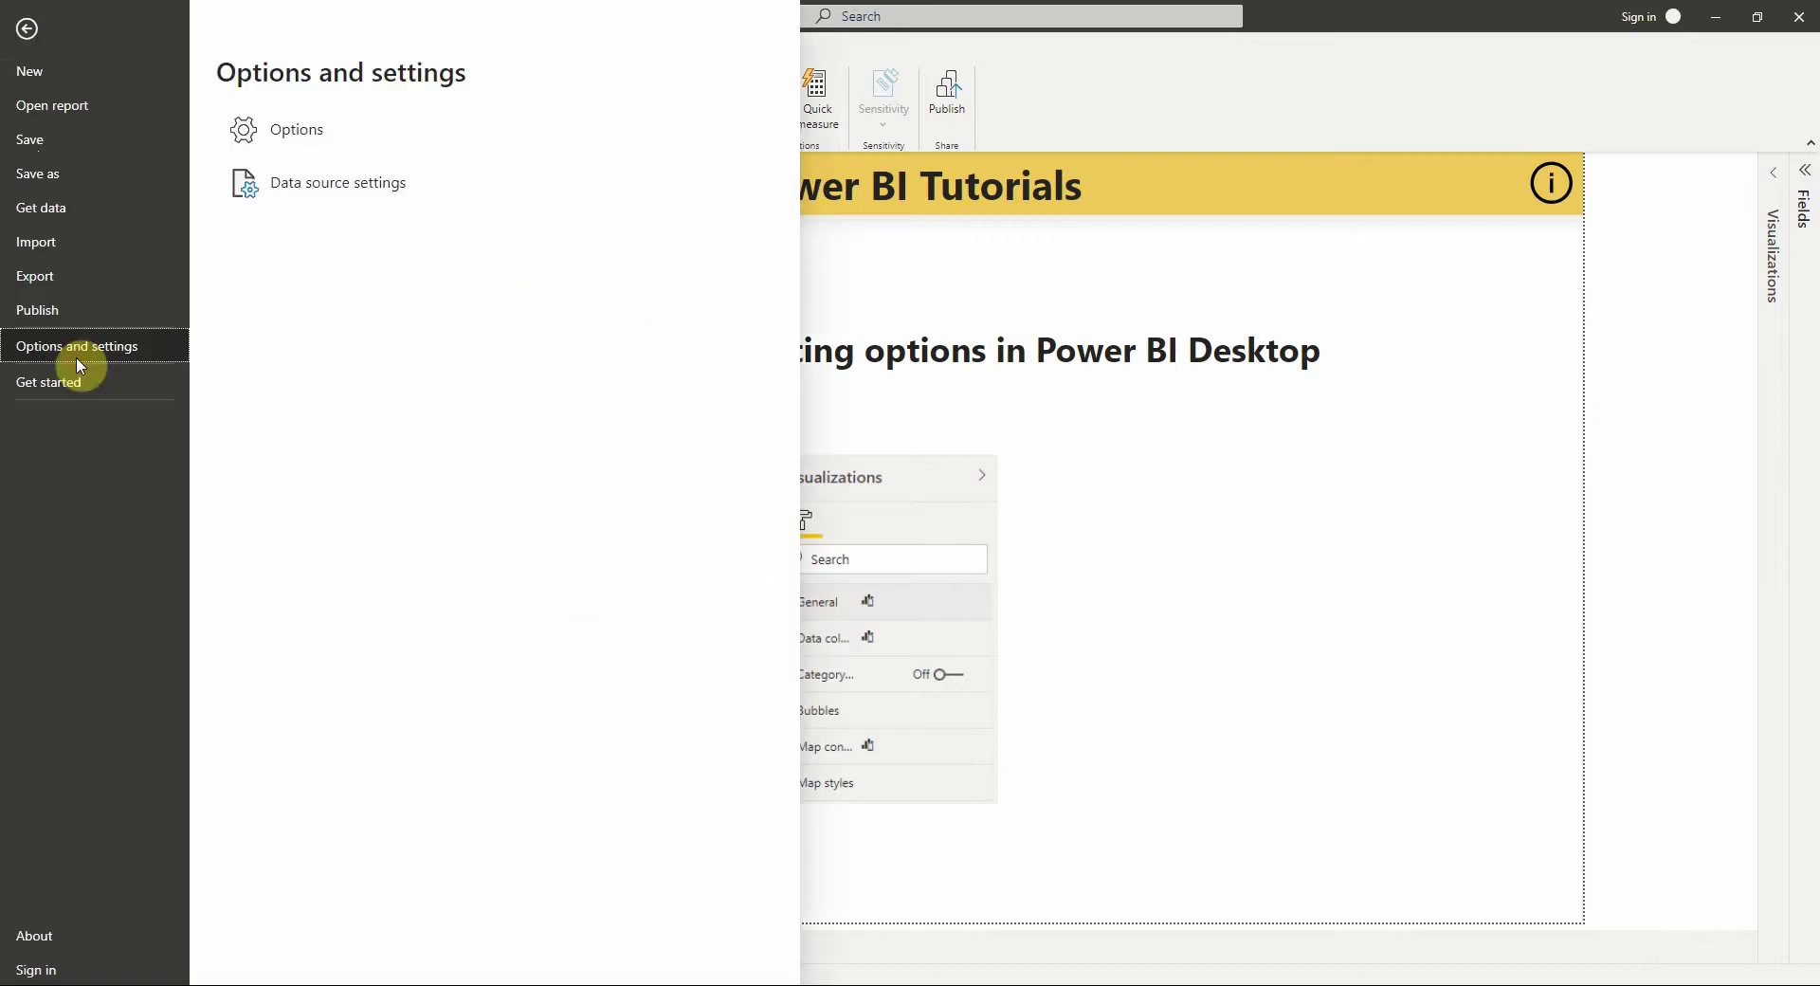
{"action": "left_click", "coordinate": [316, 137]}
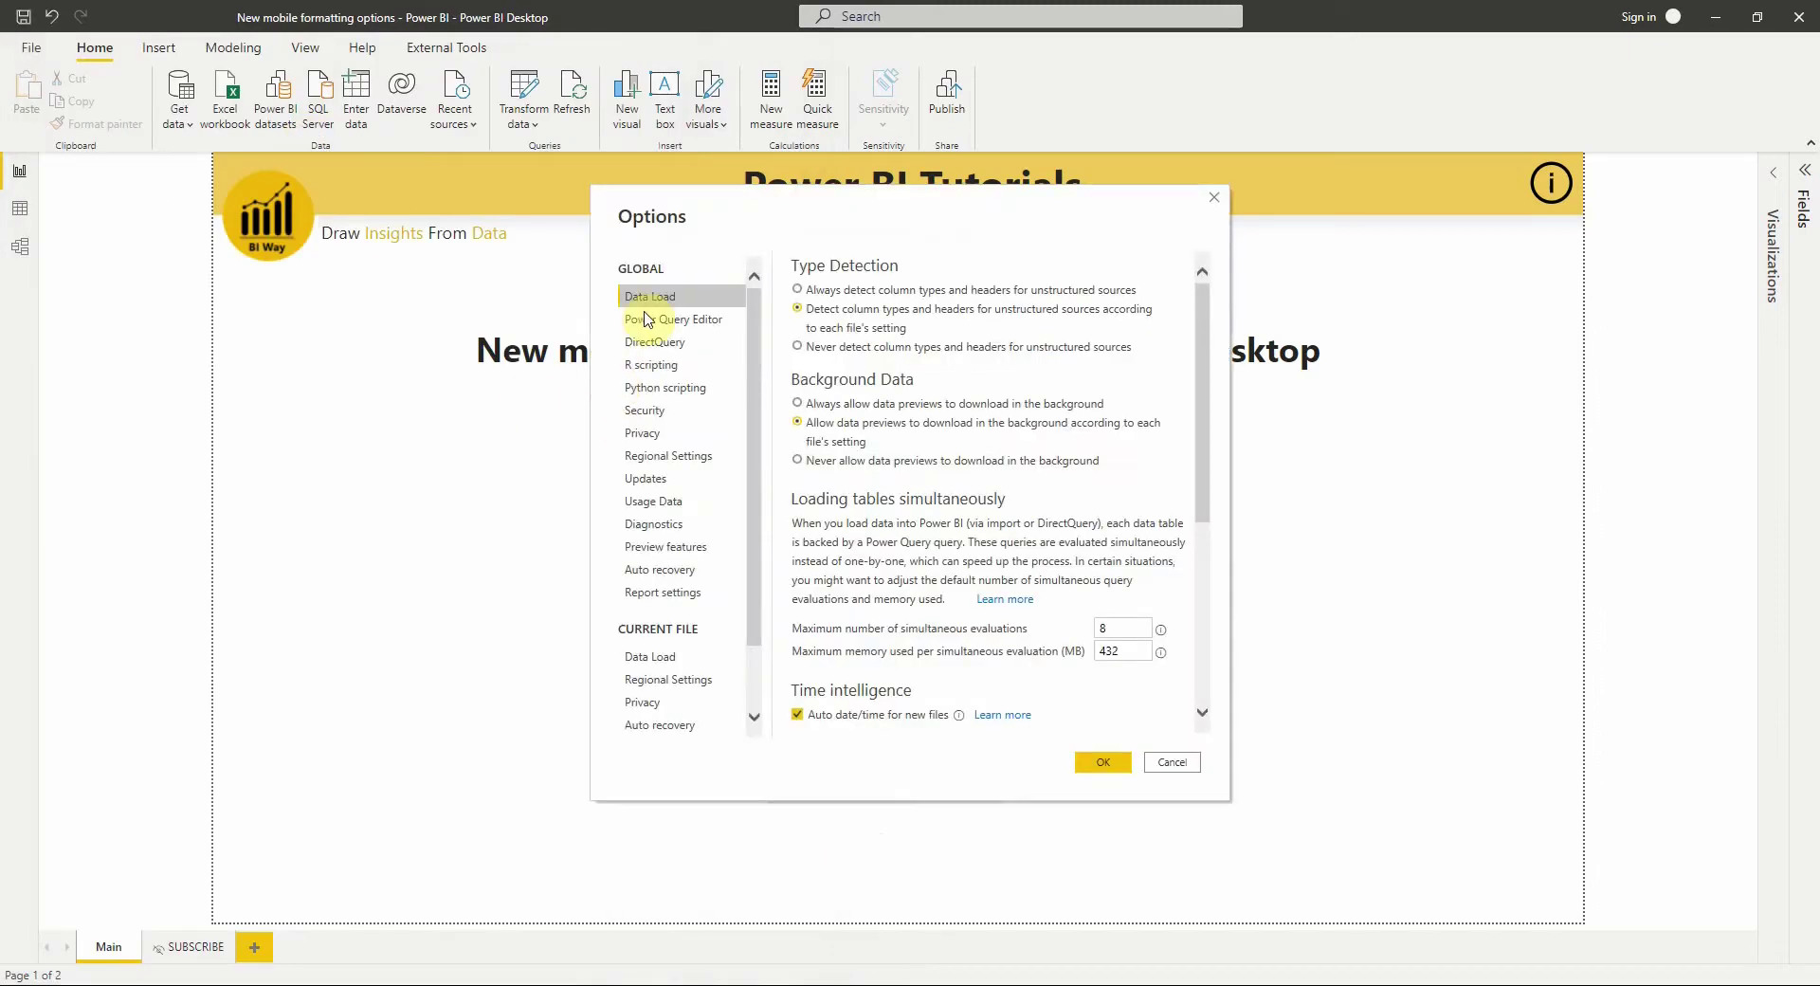
{"action": "left_click", "coordinate": [666, 550]}
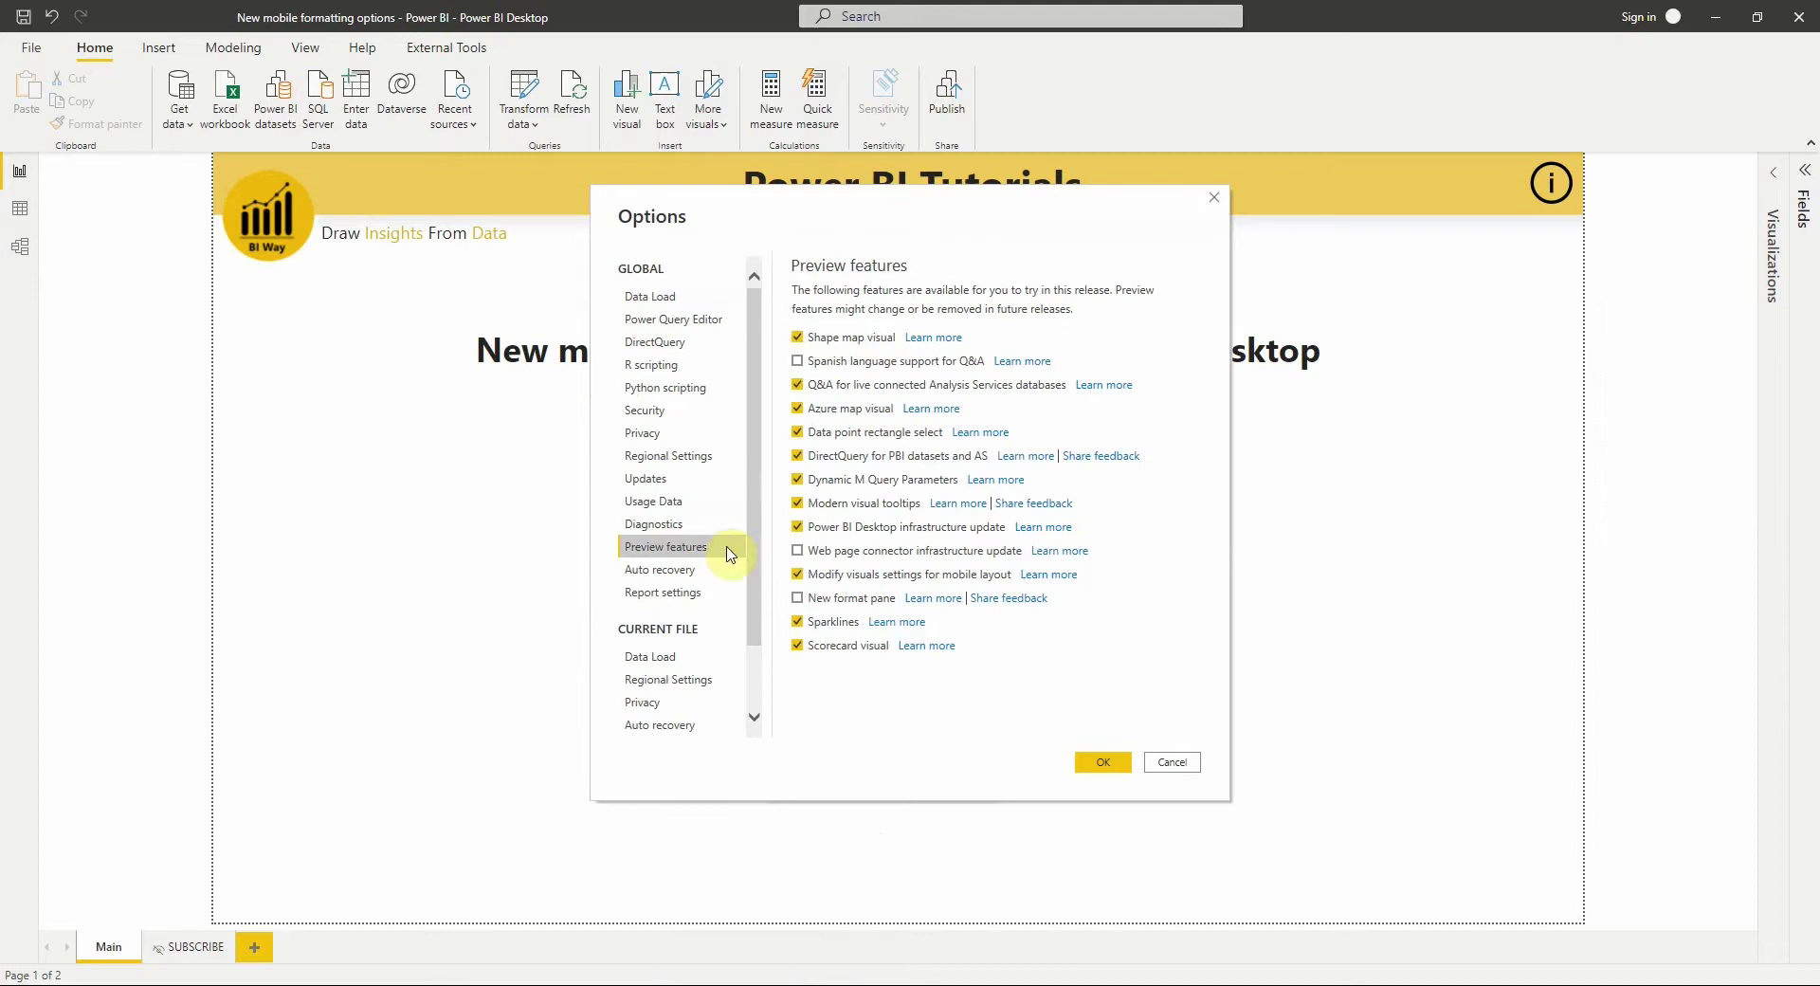
{"action": "left_click", "coordinate": [798, 575]}
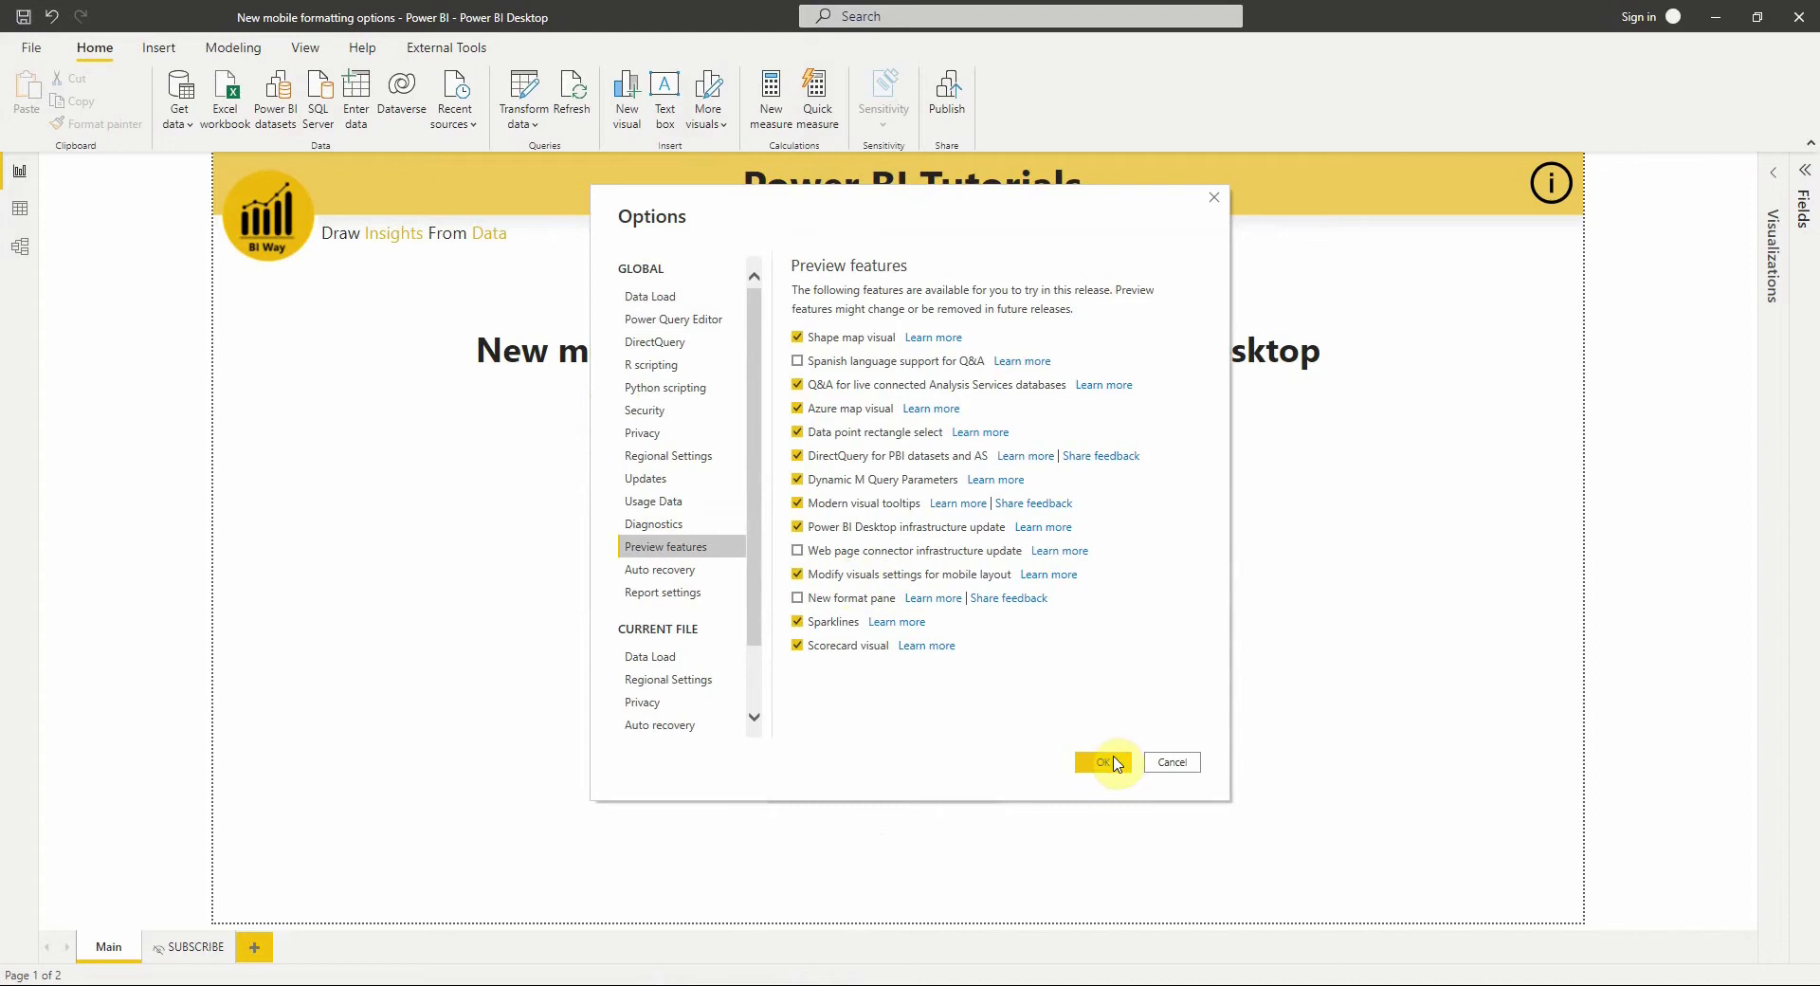
{"action": "left_click", "coordinate": [1171, 764]}
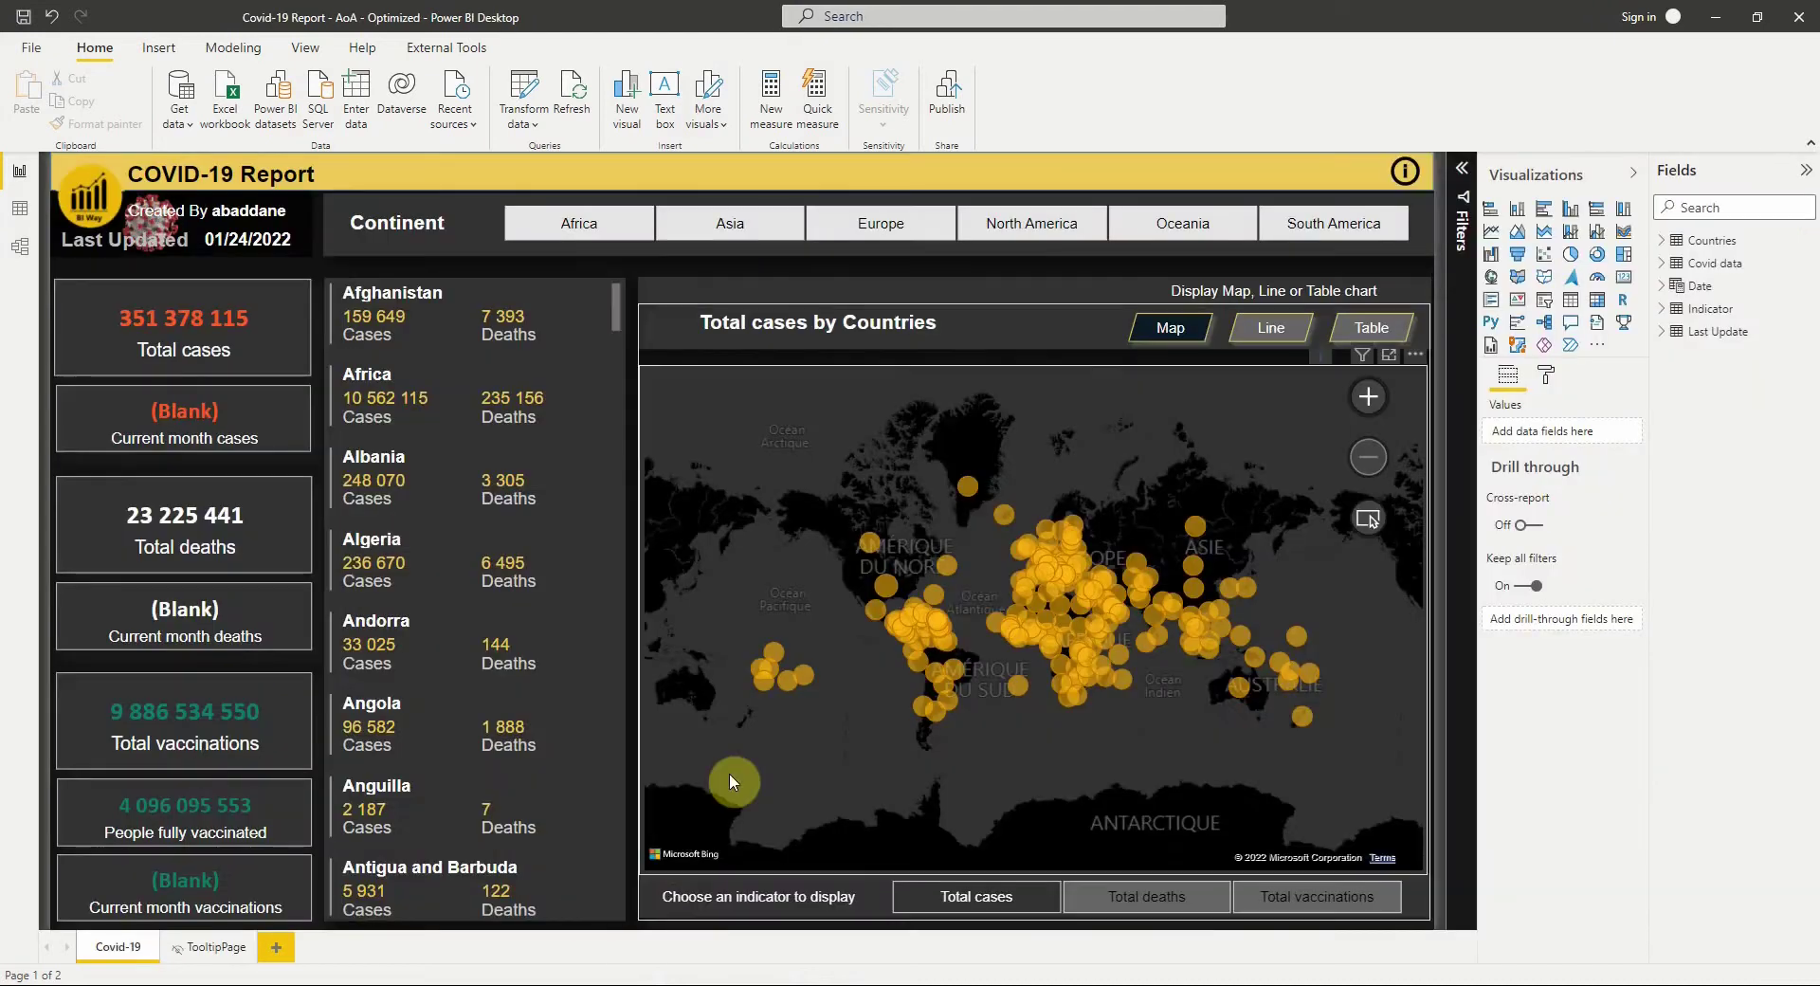
Step: Switch the COVID-19 report to Mobile layout and scroll down to the totals cards
{"action": "left_click", "coordinate": [295, 50]}
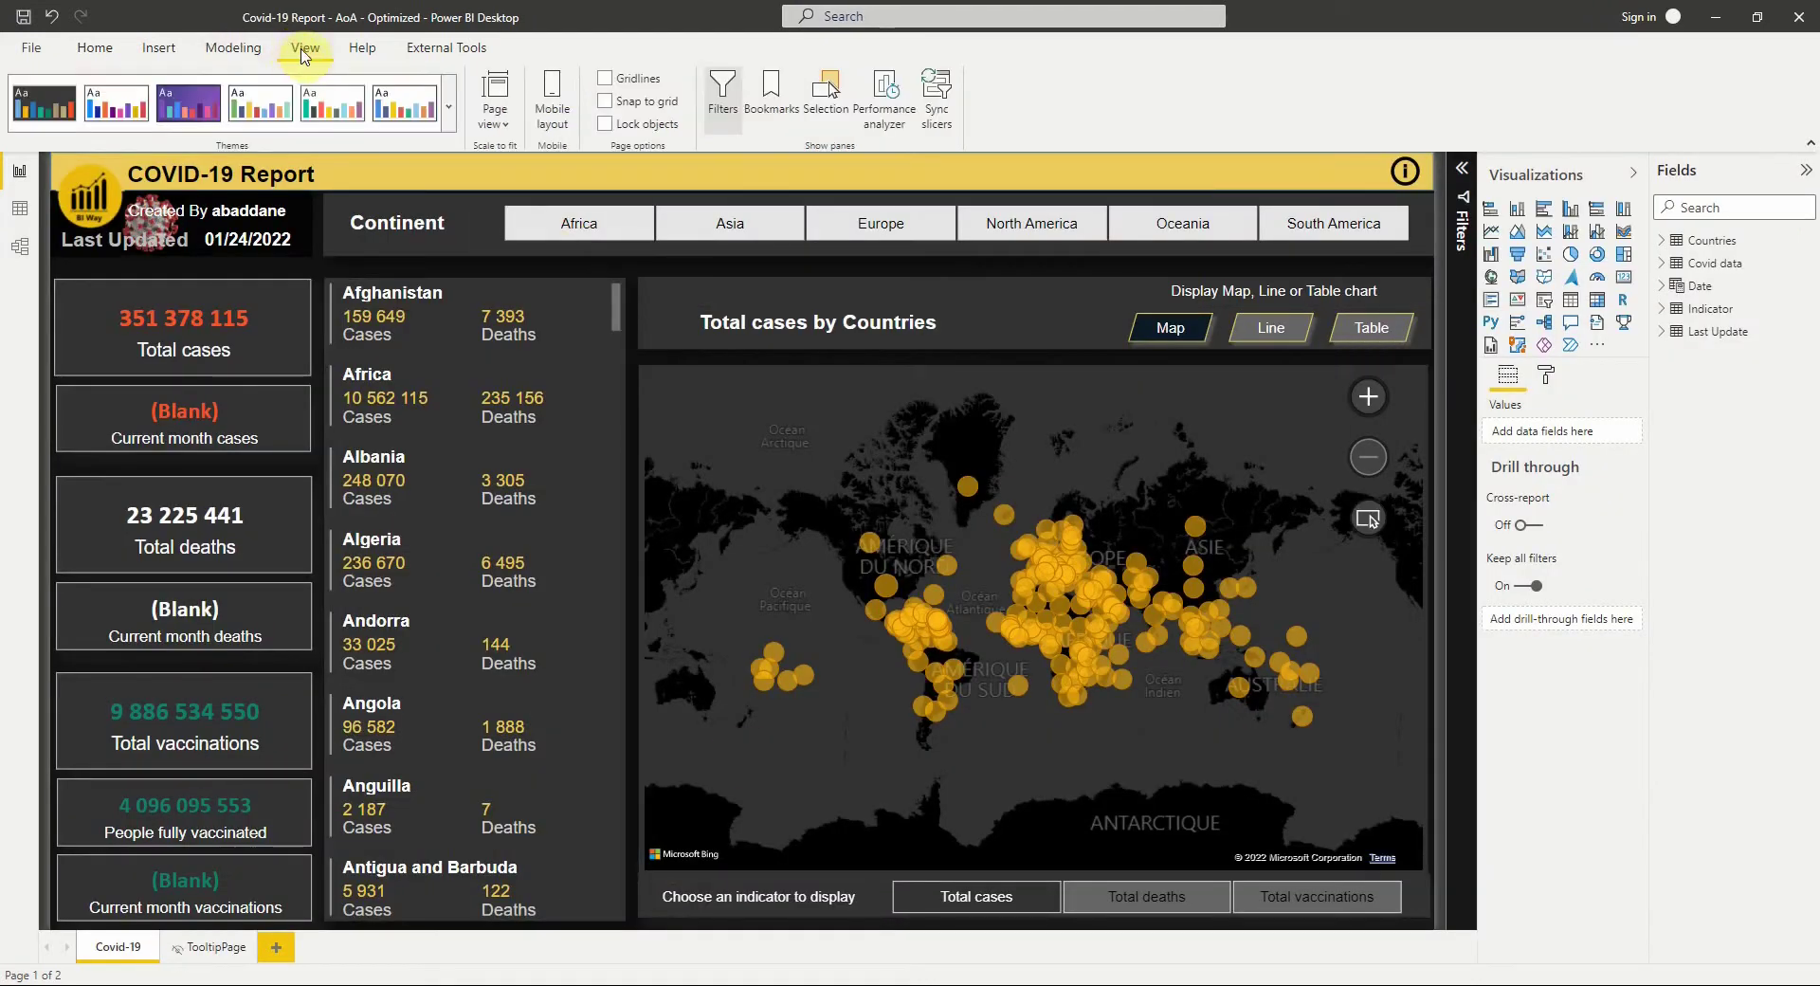
{"action": "left_click", "coordinate": [548, 109]}
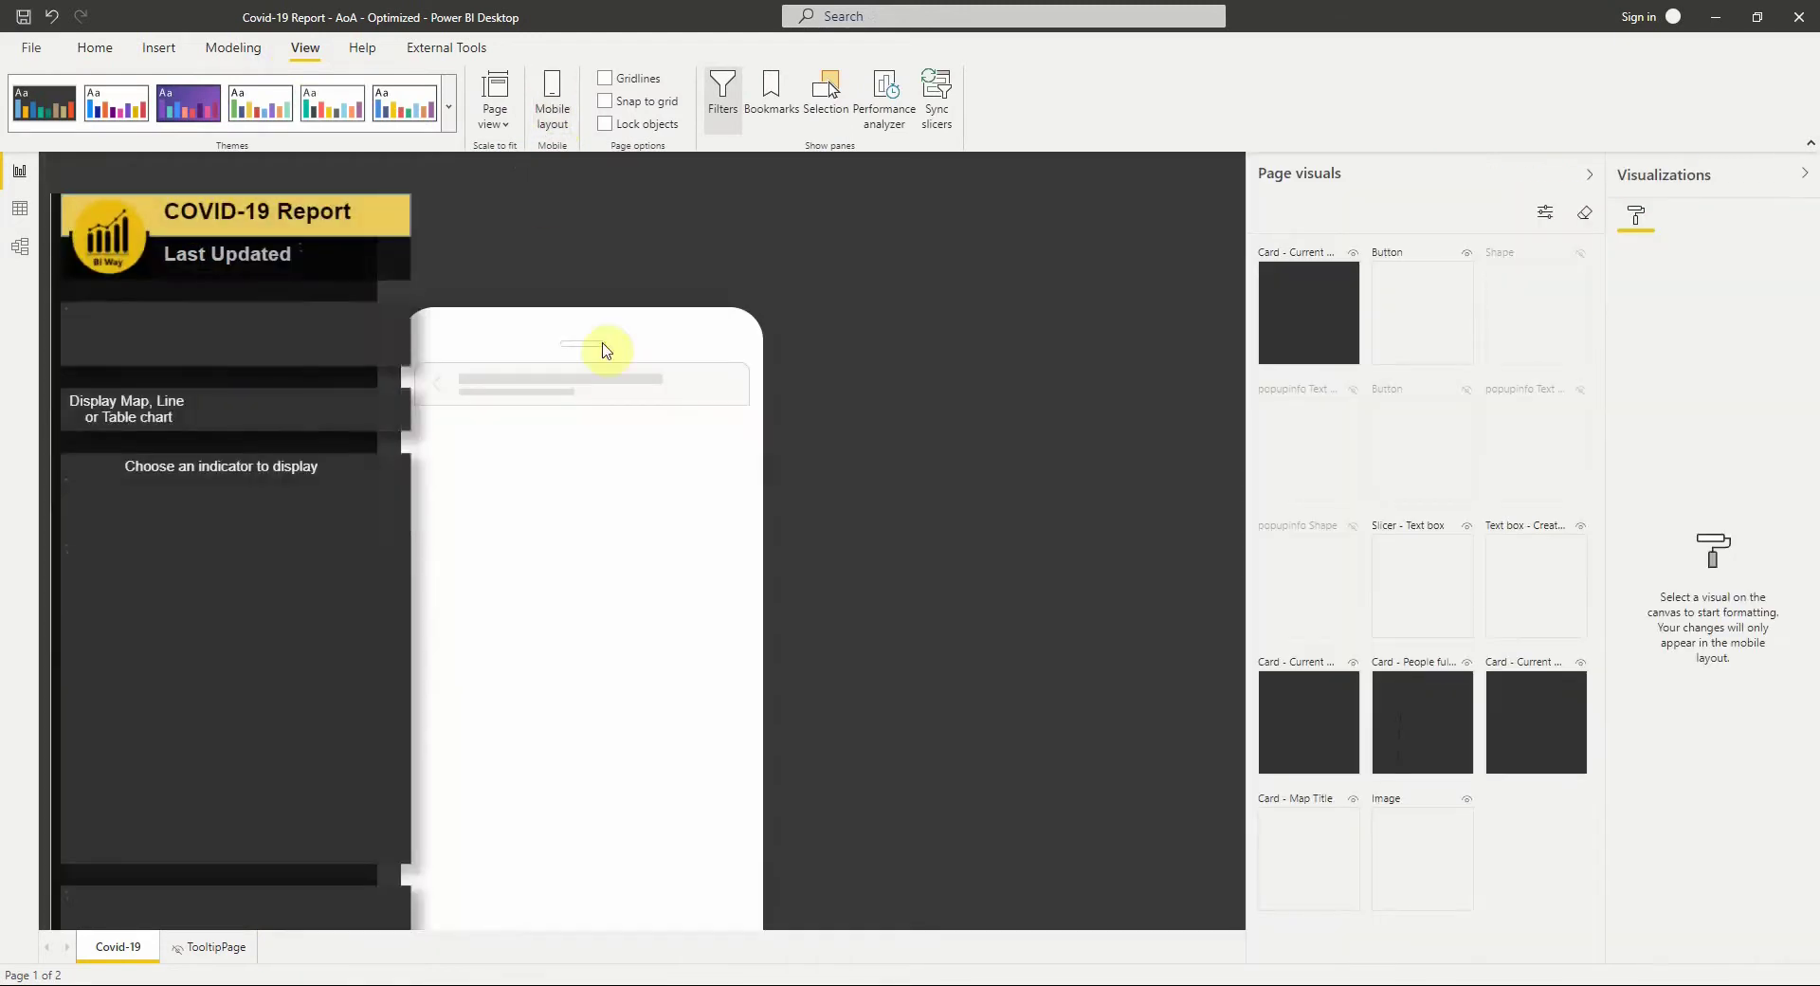
{"action": "scroll", "coordinate": [630, 426], "scroll_direction": "down", "scroll_amount": 3}
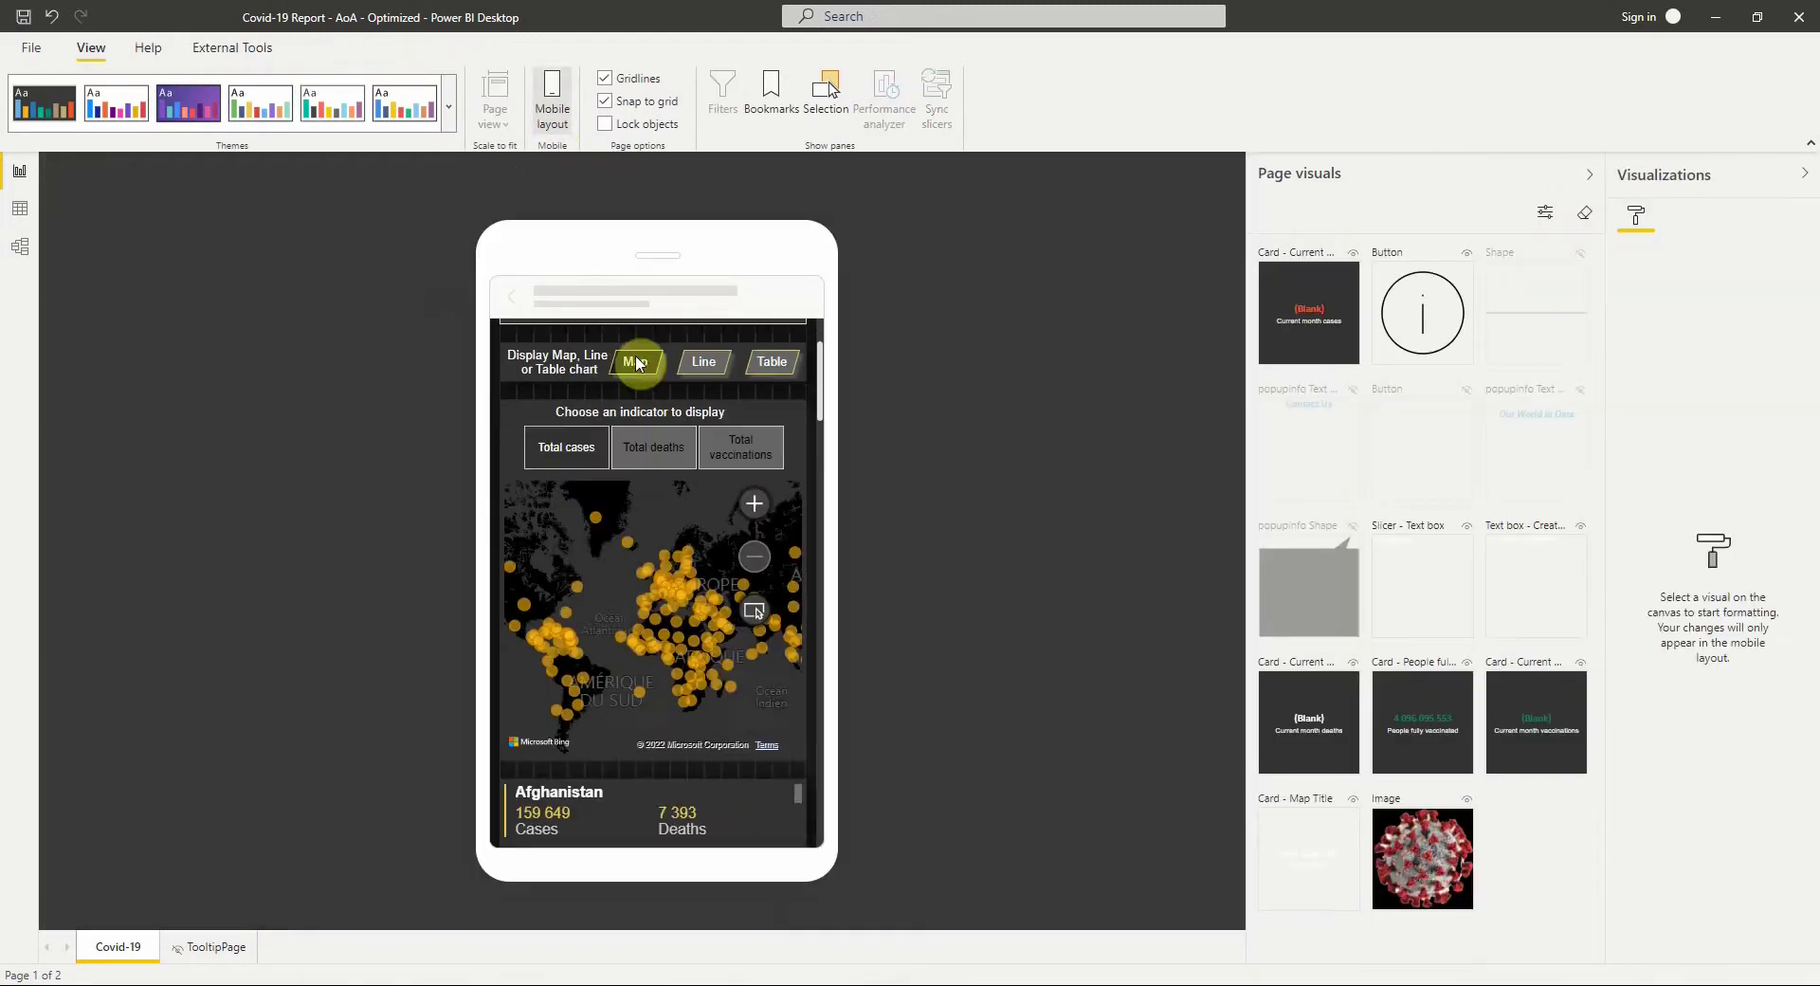
{"action": "scroll", "coordinate": [626, 379], "scroll_direction": "down", "scroll_amount": 3}
{"action": "scroll", "coordinate": [620, 423], "scroll_direction": "down", "scroll_amount": 2}
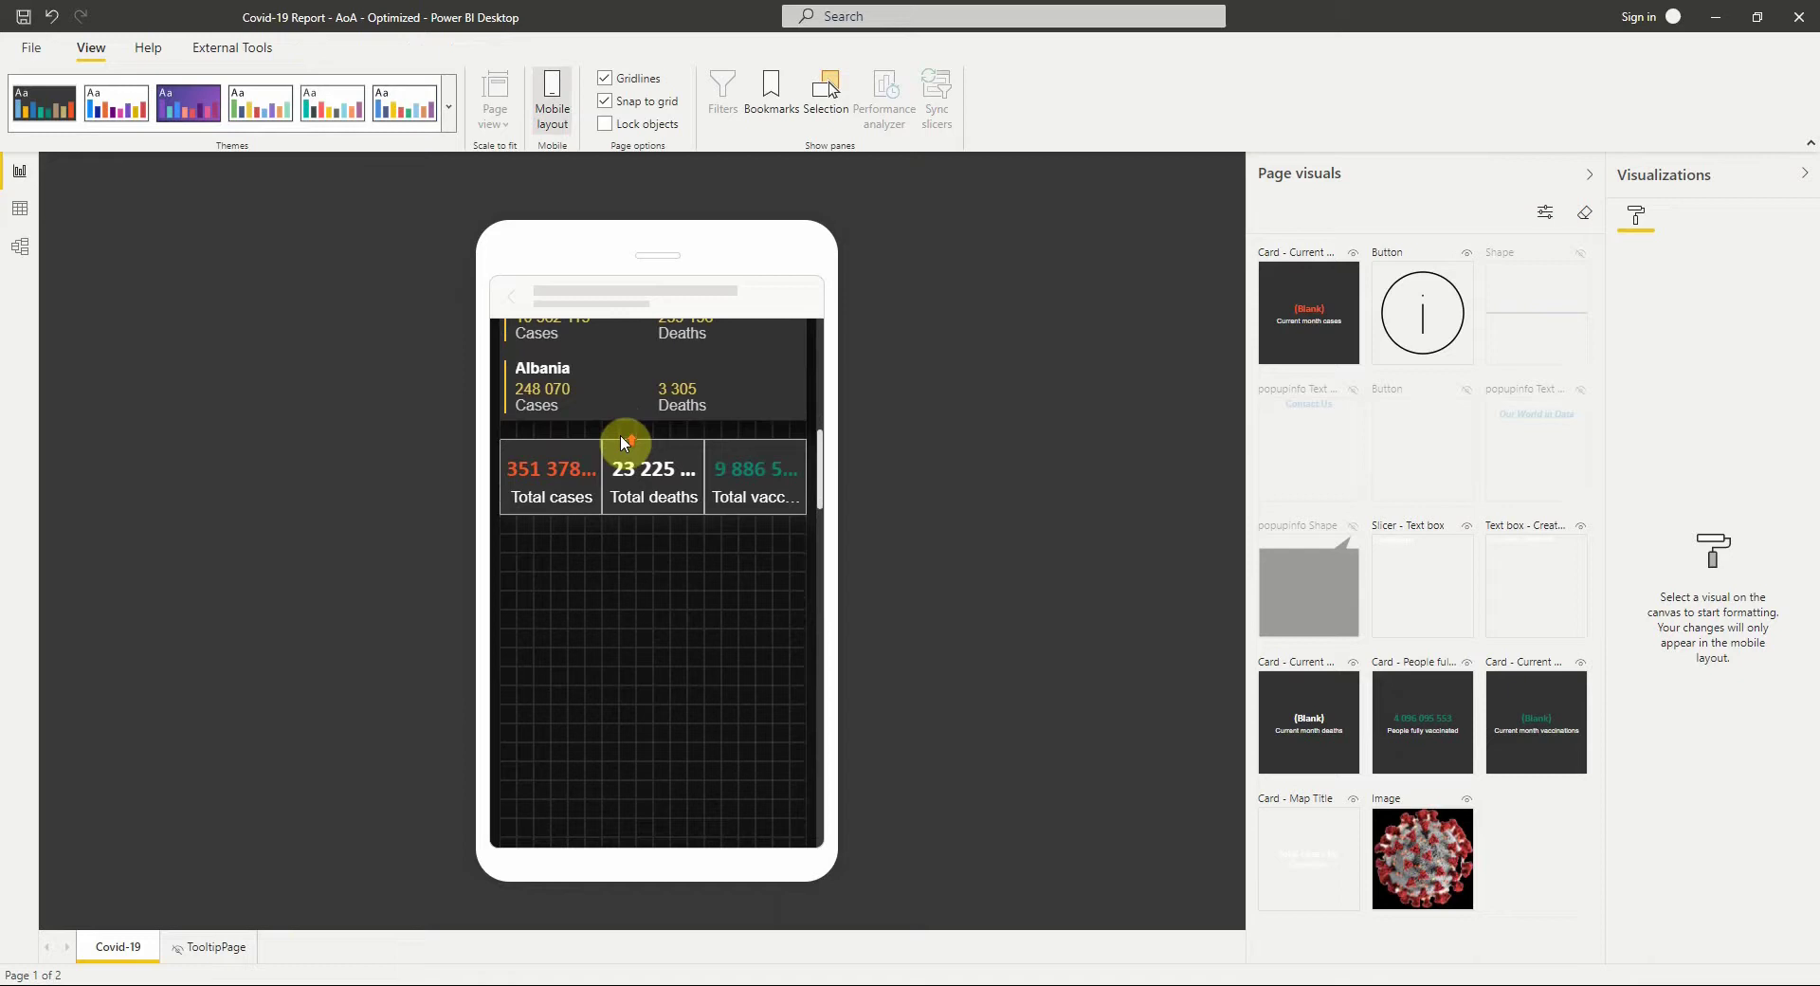
{"action": "scroll", "coordinate": [620, 434], "scroll_direction": "up", "scroll_amount": 1}
{"action": "scroll", "coordinate": [620, 435], "scroll_direction": "down", "scroll_amount": 2}
Step: Lower the Total cases card's data label and category text sizes in mobile layout
{"action": "left_click", "coordinate": [525, 468]}
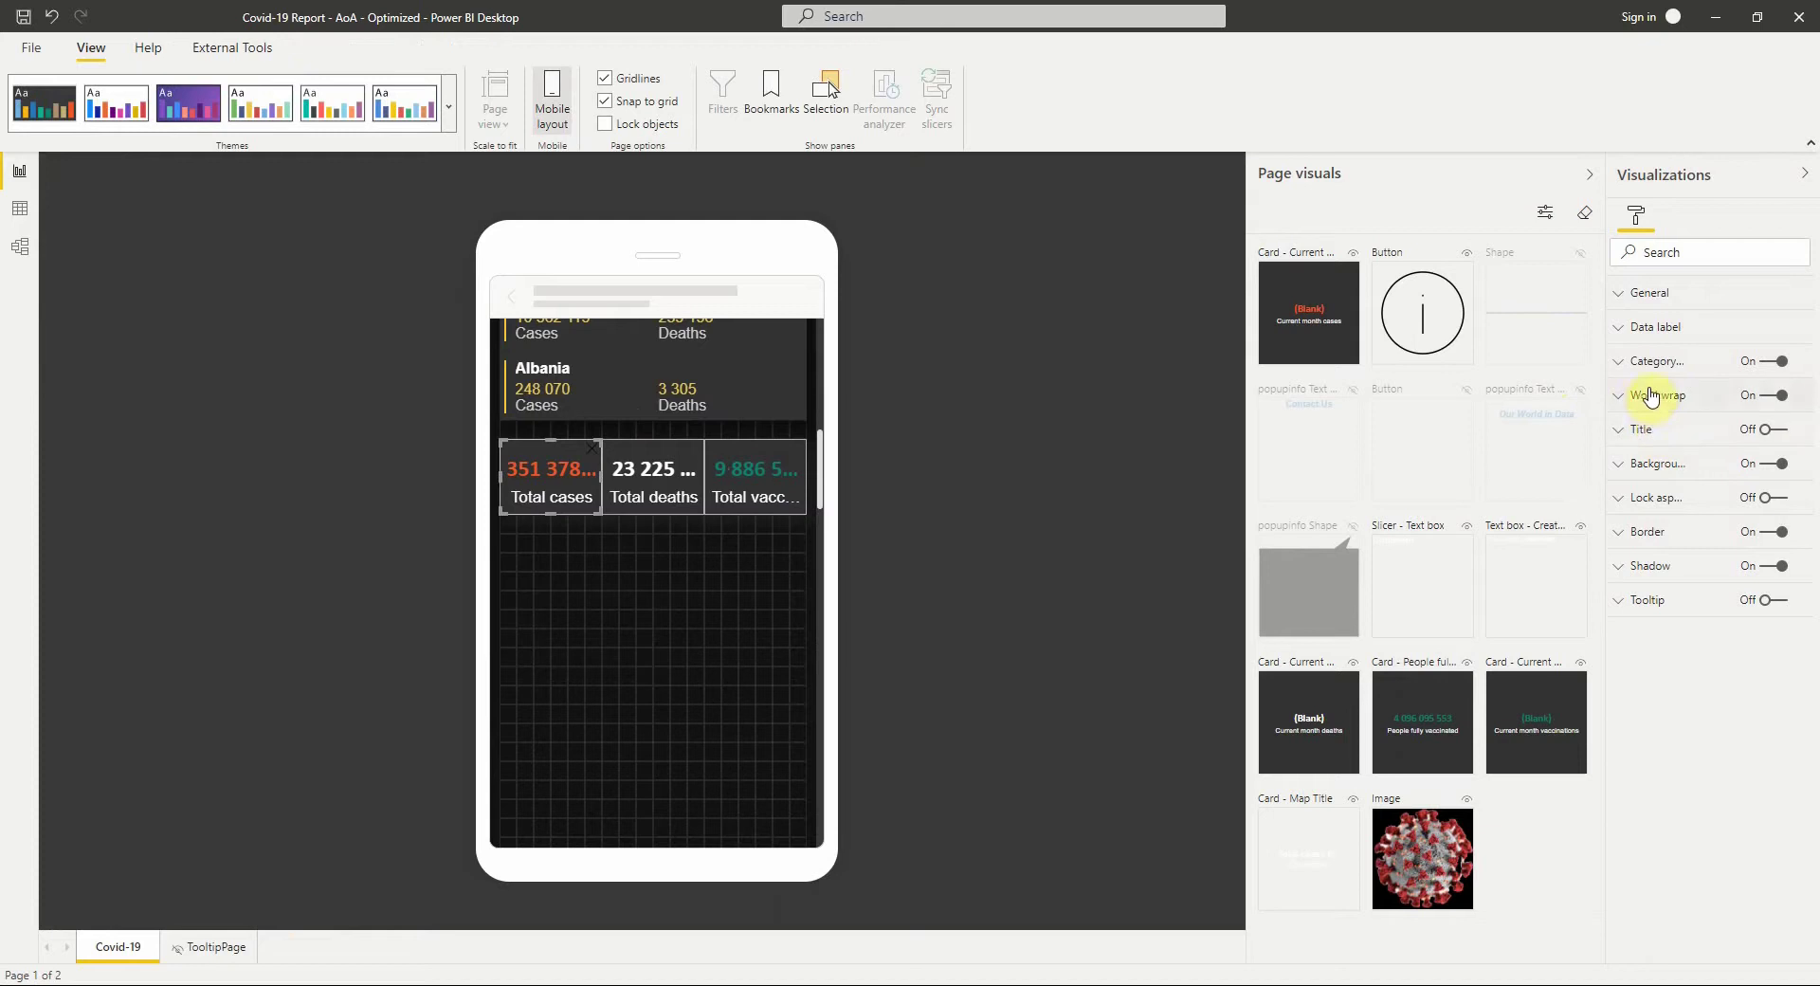
{"action": "left_click", "coordinate": [1650, 327]}
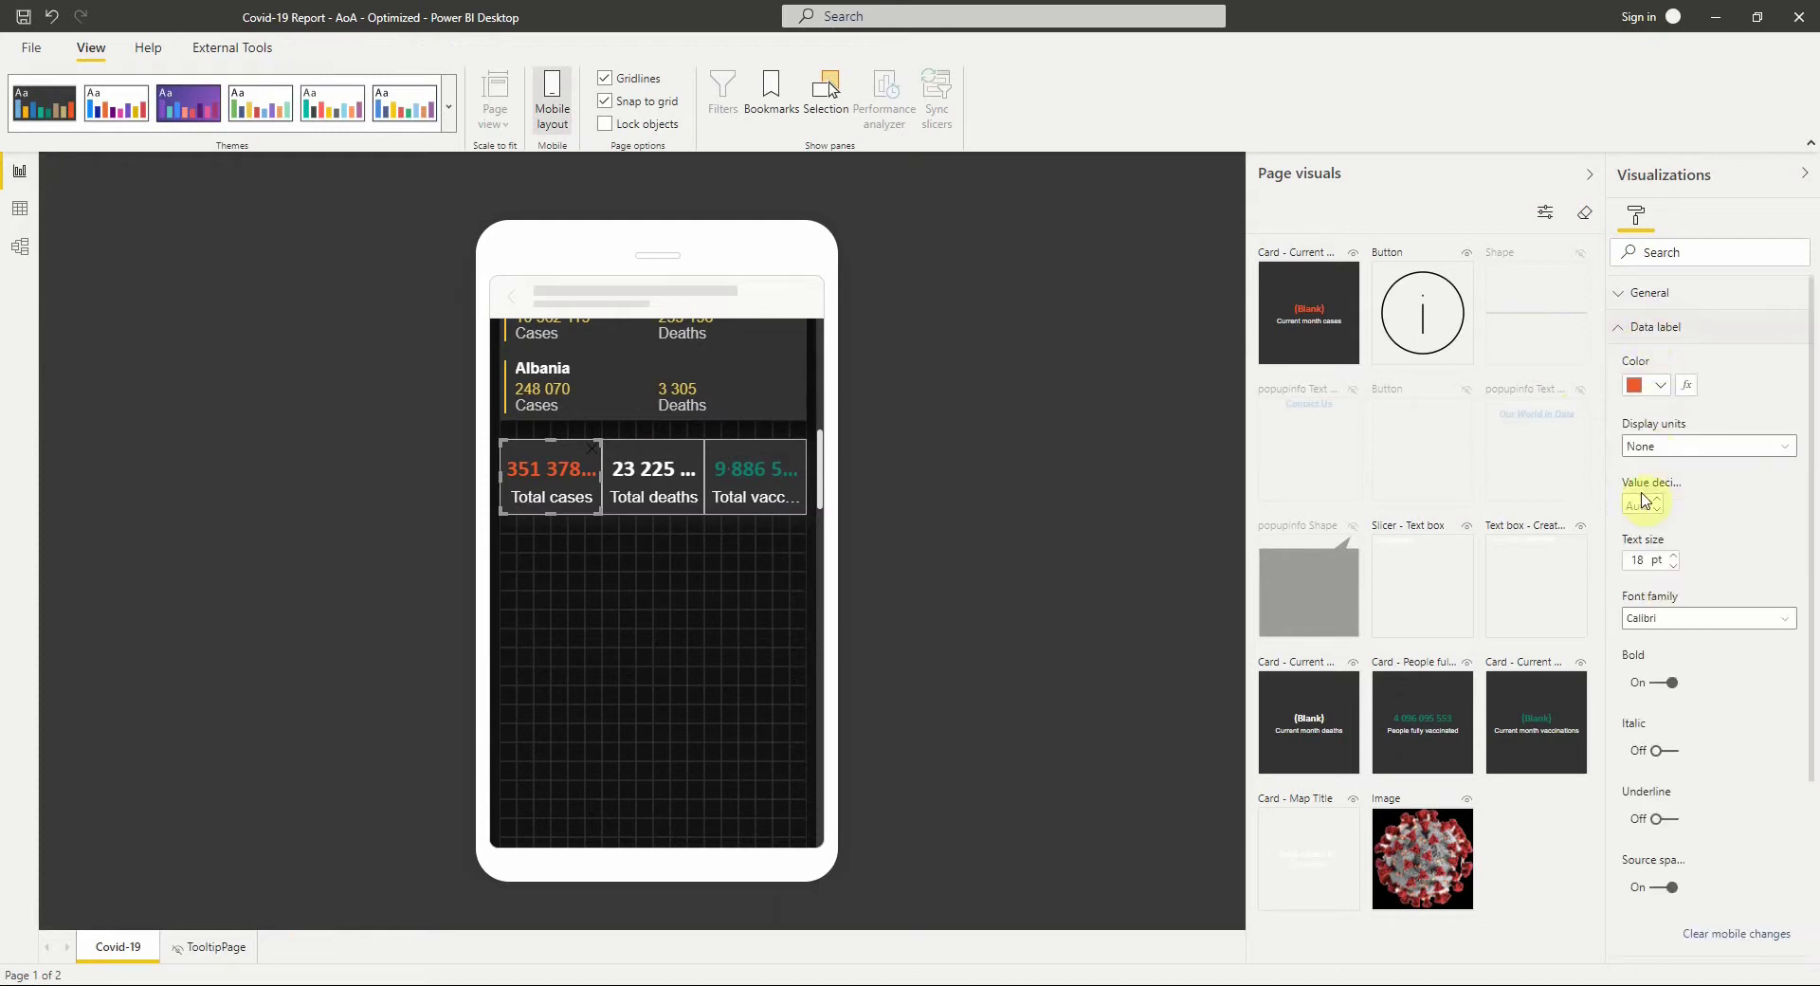
{"action": "left_click", "coordinate": [1672, 566]}
{"action": "left_click", "coordinate": [1673, 566]}
{"action": "left_click", "coordinate": [1672, 566]}
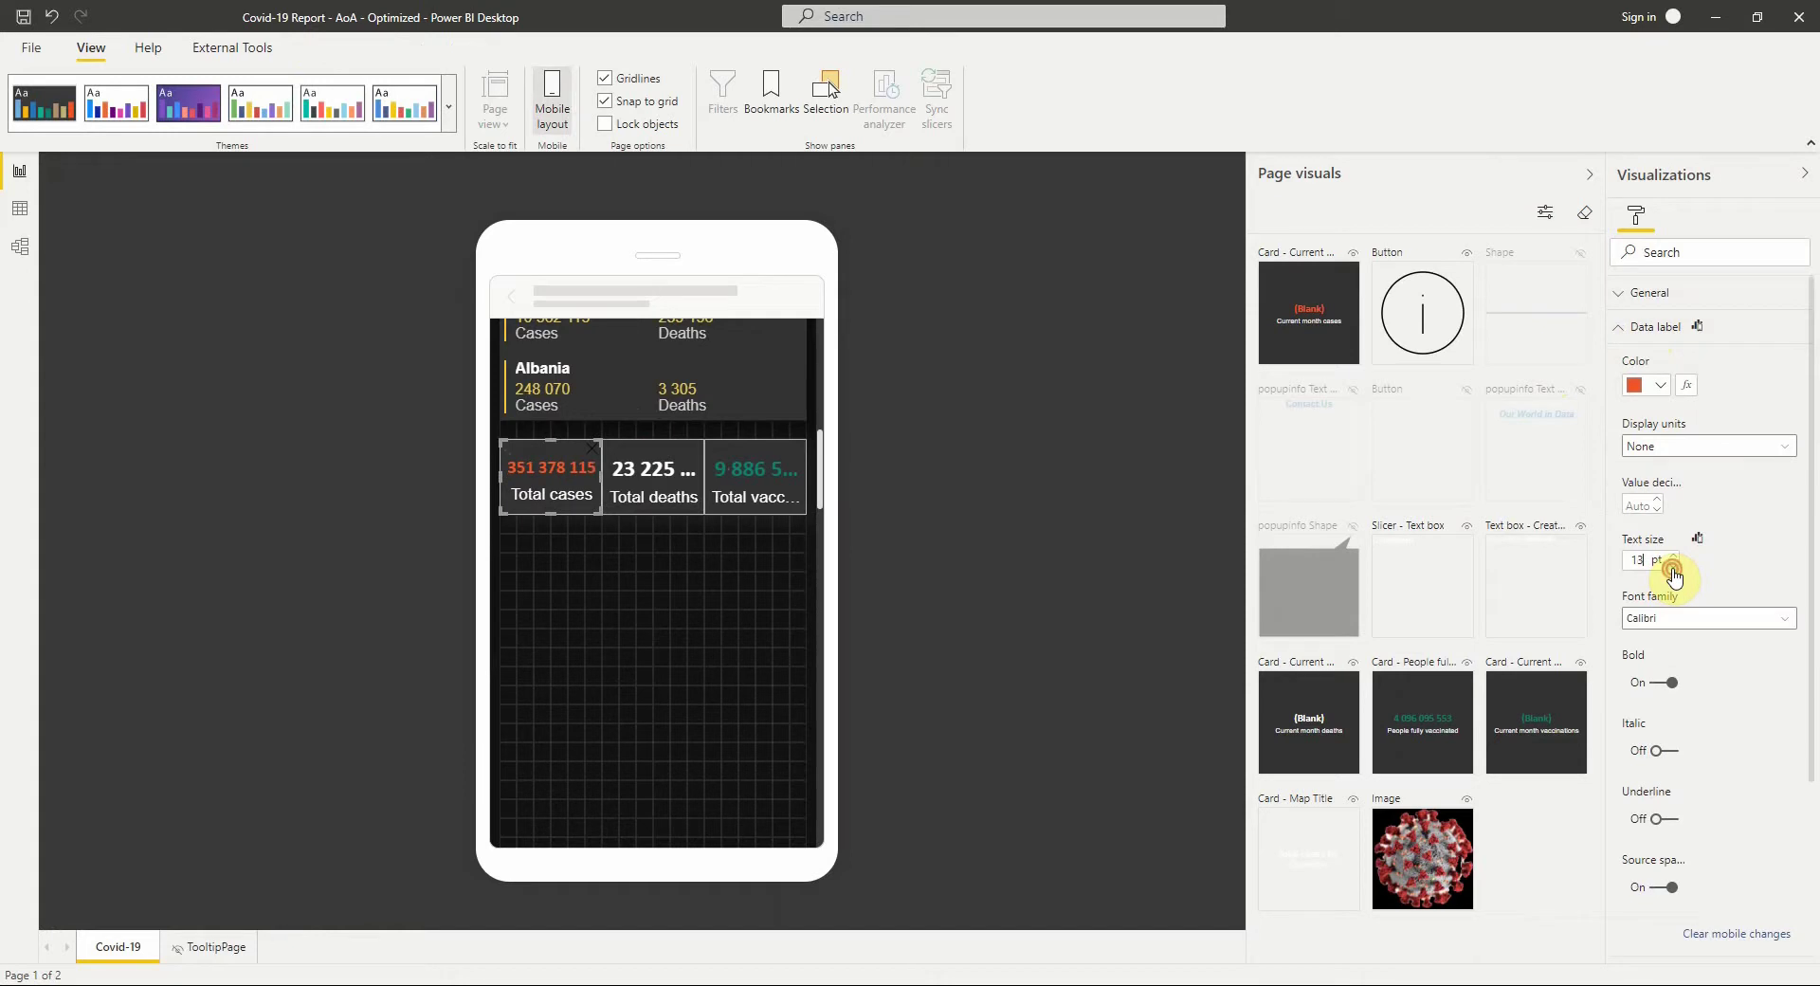
{"action": "left_click", "coordinate": [1673, 566]}
{"action": "left_click", "coordinate": [1637, 332]}
{"action": "left_click", "coordinate": [1633, 361]}
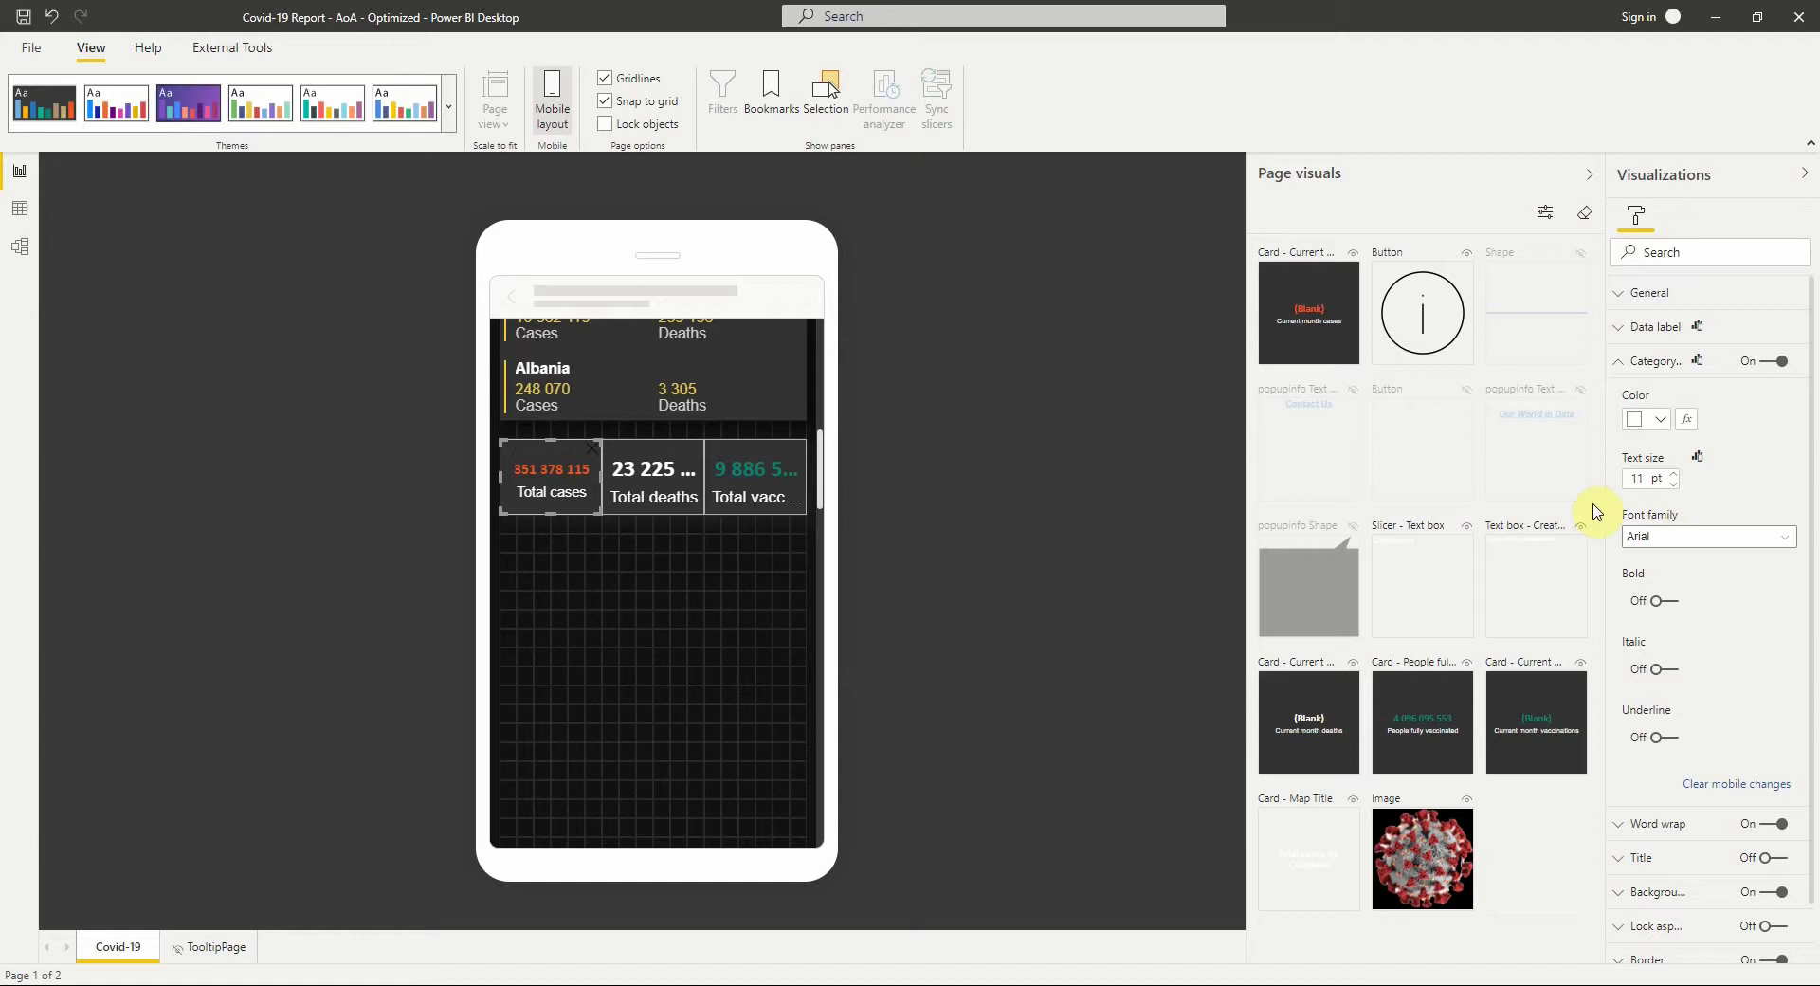
Step: Add Total deaths and Total vaccinations to the selection and set data label text to 10 pt
{"action": "left_click", "coordinate": [657, 497], "text": "ctrl"}
{"action": "left_click", "coordinate": [743, 488], "text": "ctrl"}
{"action": "left_click", "coordinate": [1645, 328]}
{"action": "type", "text": "11"}
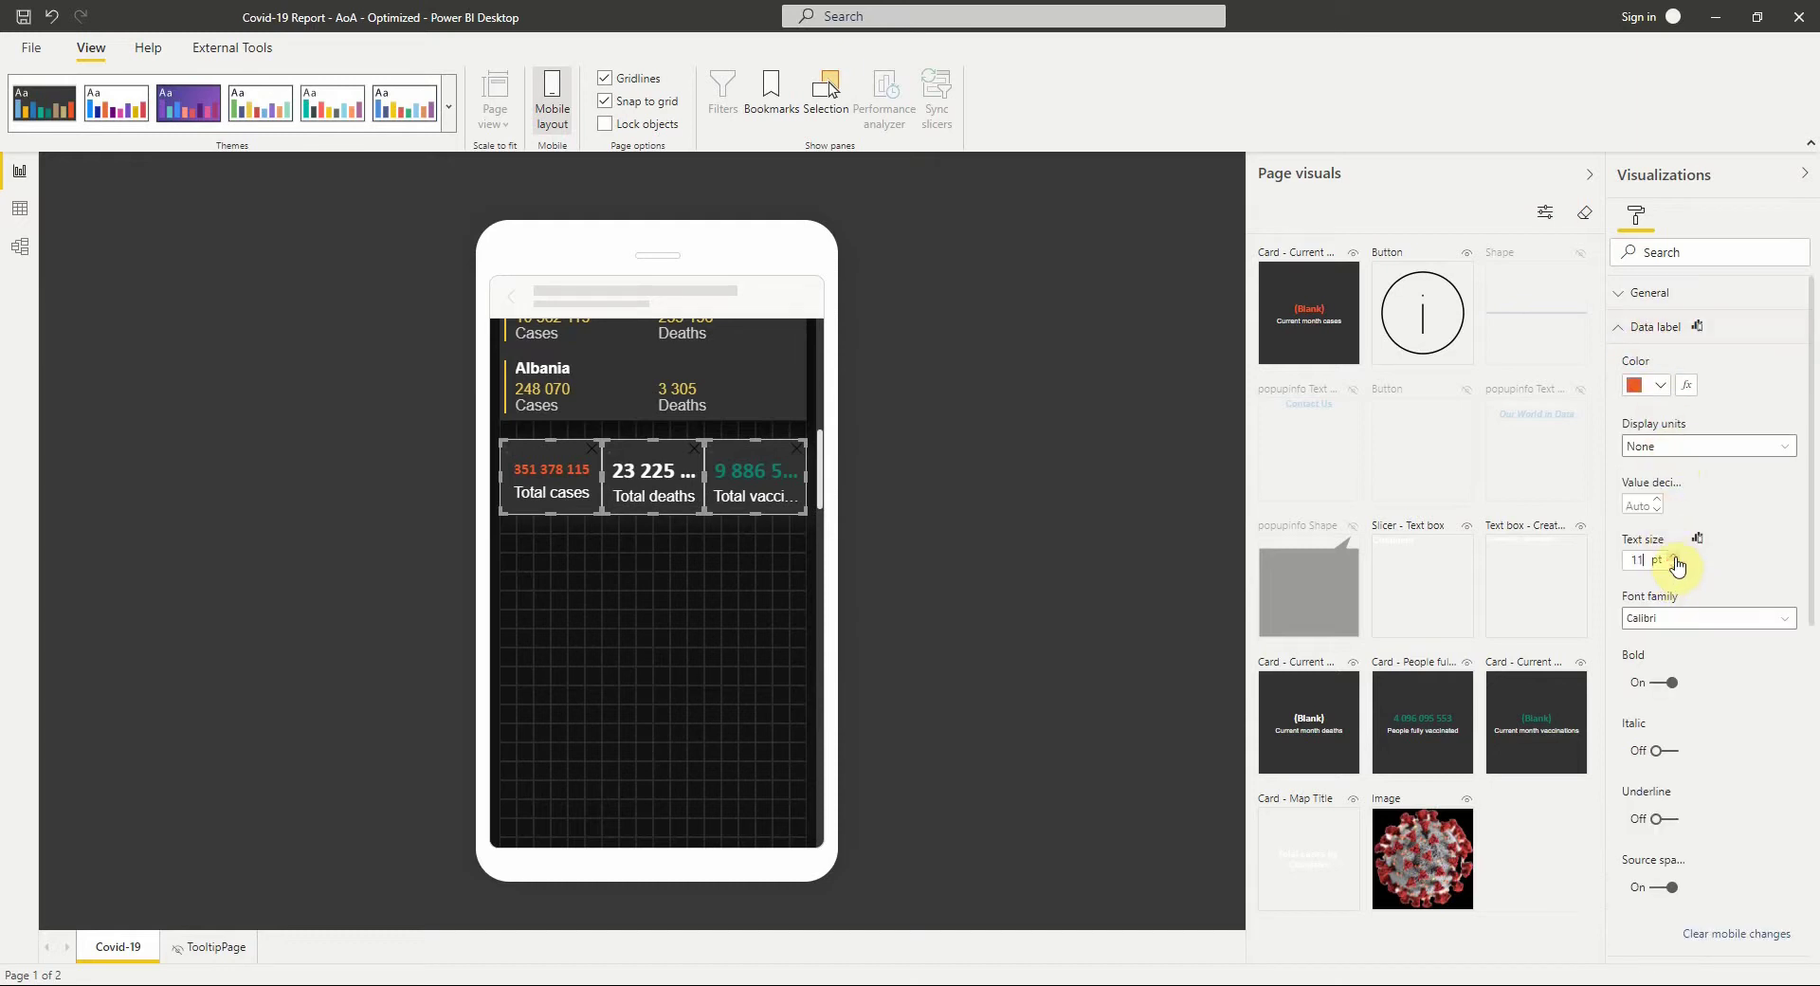
{"action": "key", "text": "Return"}
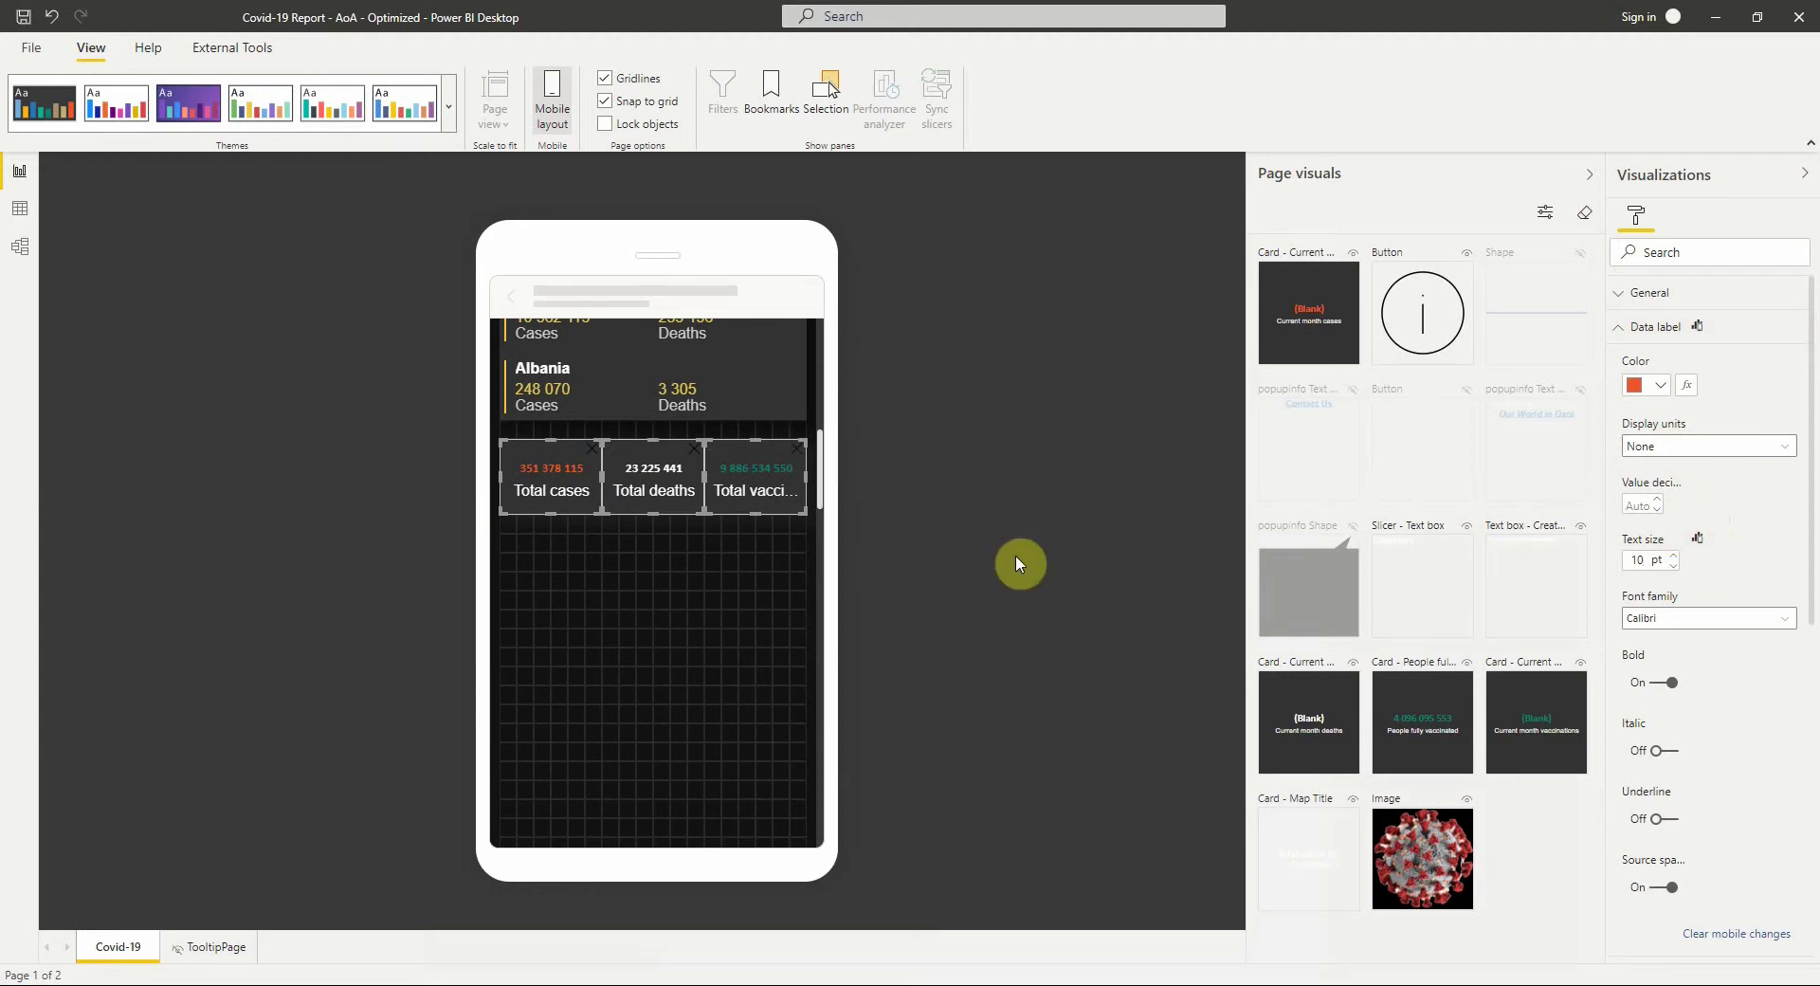
{"action": "mouse_move", "coordinate": [1697, 327]}
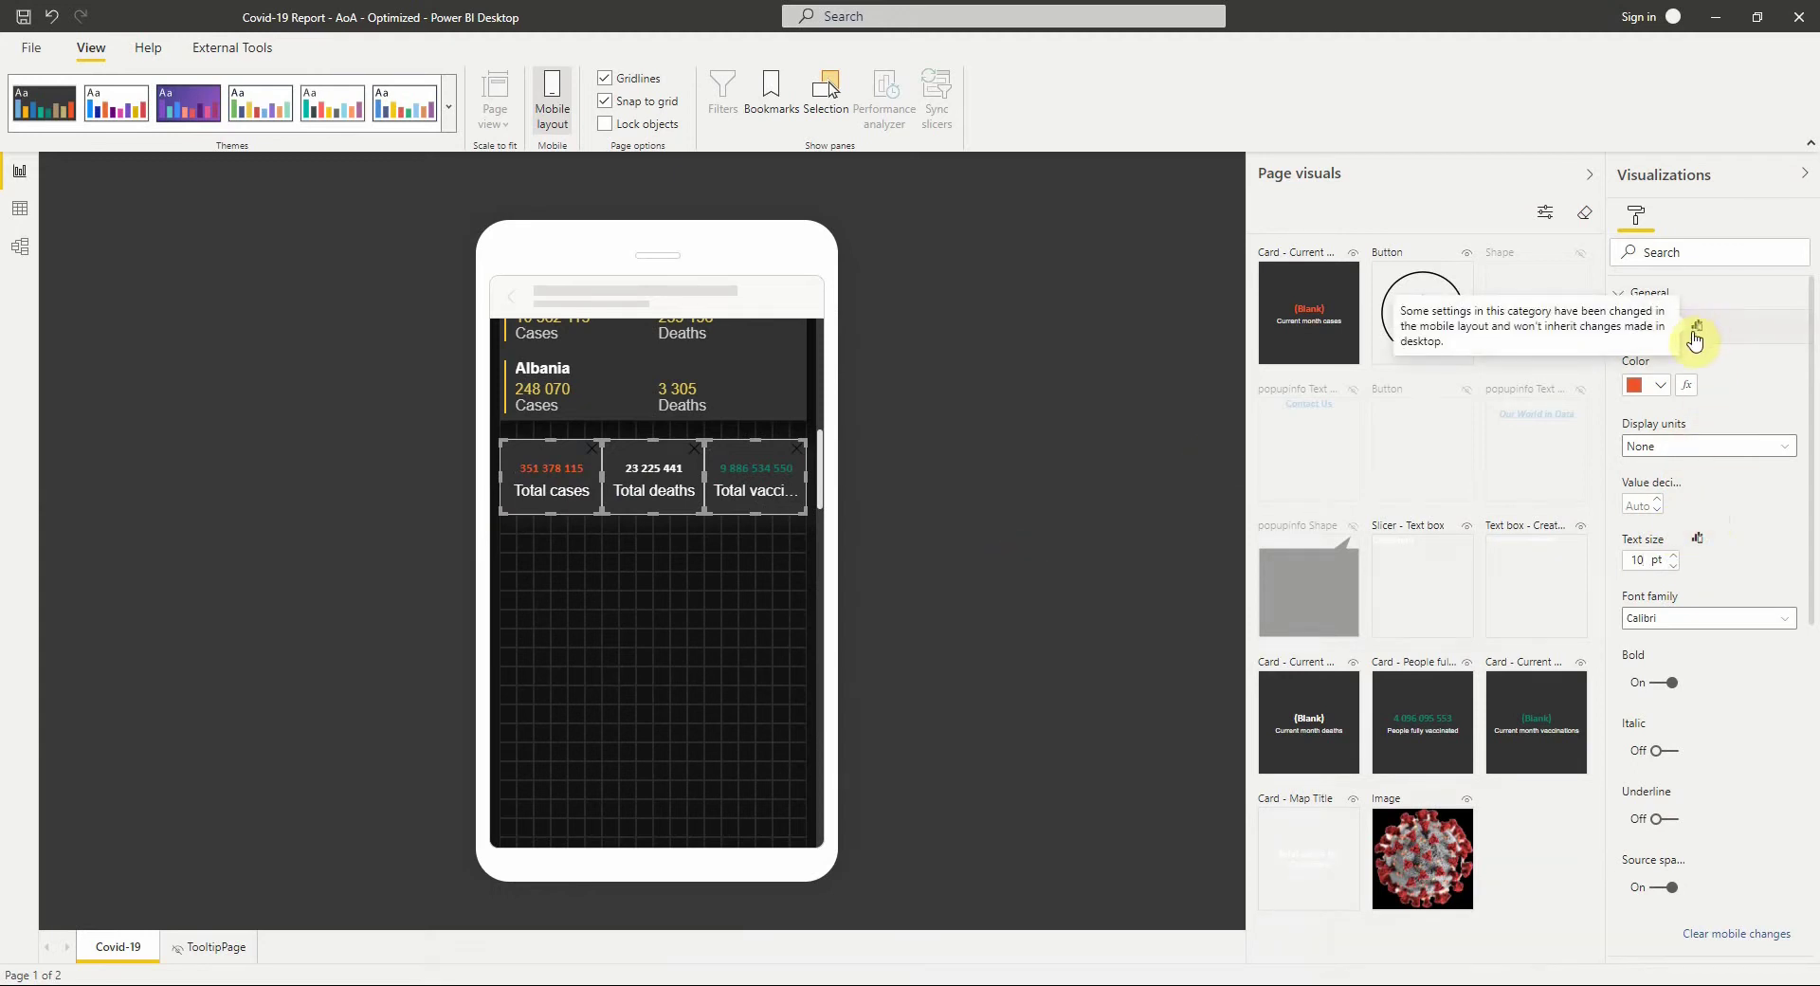
{"action": "left_click", "coordinate": [1698, 542]}
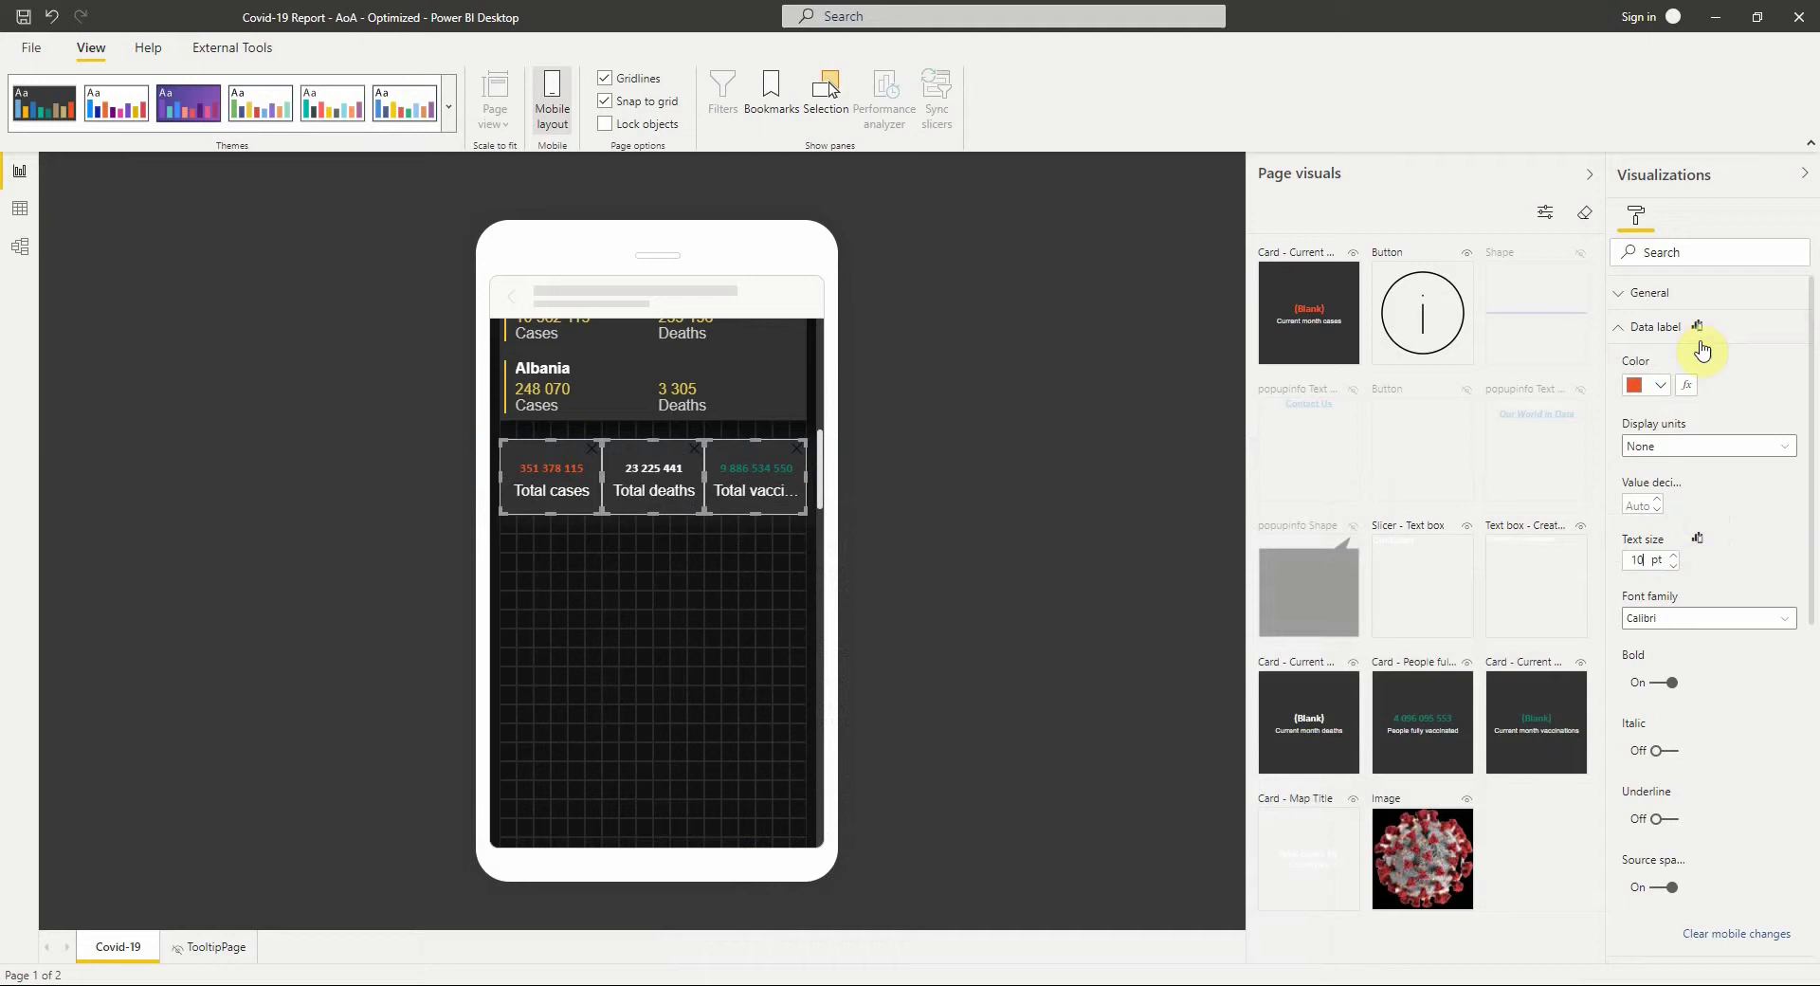
Step: Reset the Total cases card's mobile data label, then shrink its value text to 12 pt
{"action": "left_click", "coordinate": [745, 477]}
{"action": "left_click", "coordinate": [519, 486]}
{"action": "scroll", "coordinate": [1670, 645], "scroll_direction": "down", "scroll_amount": 3}
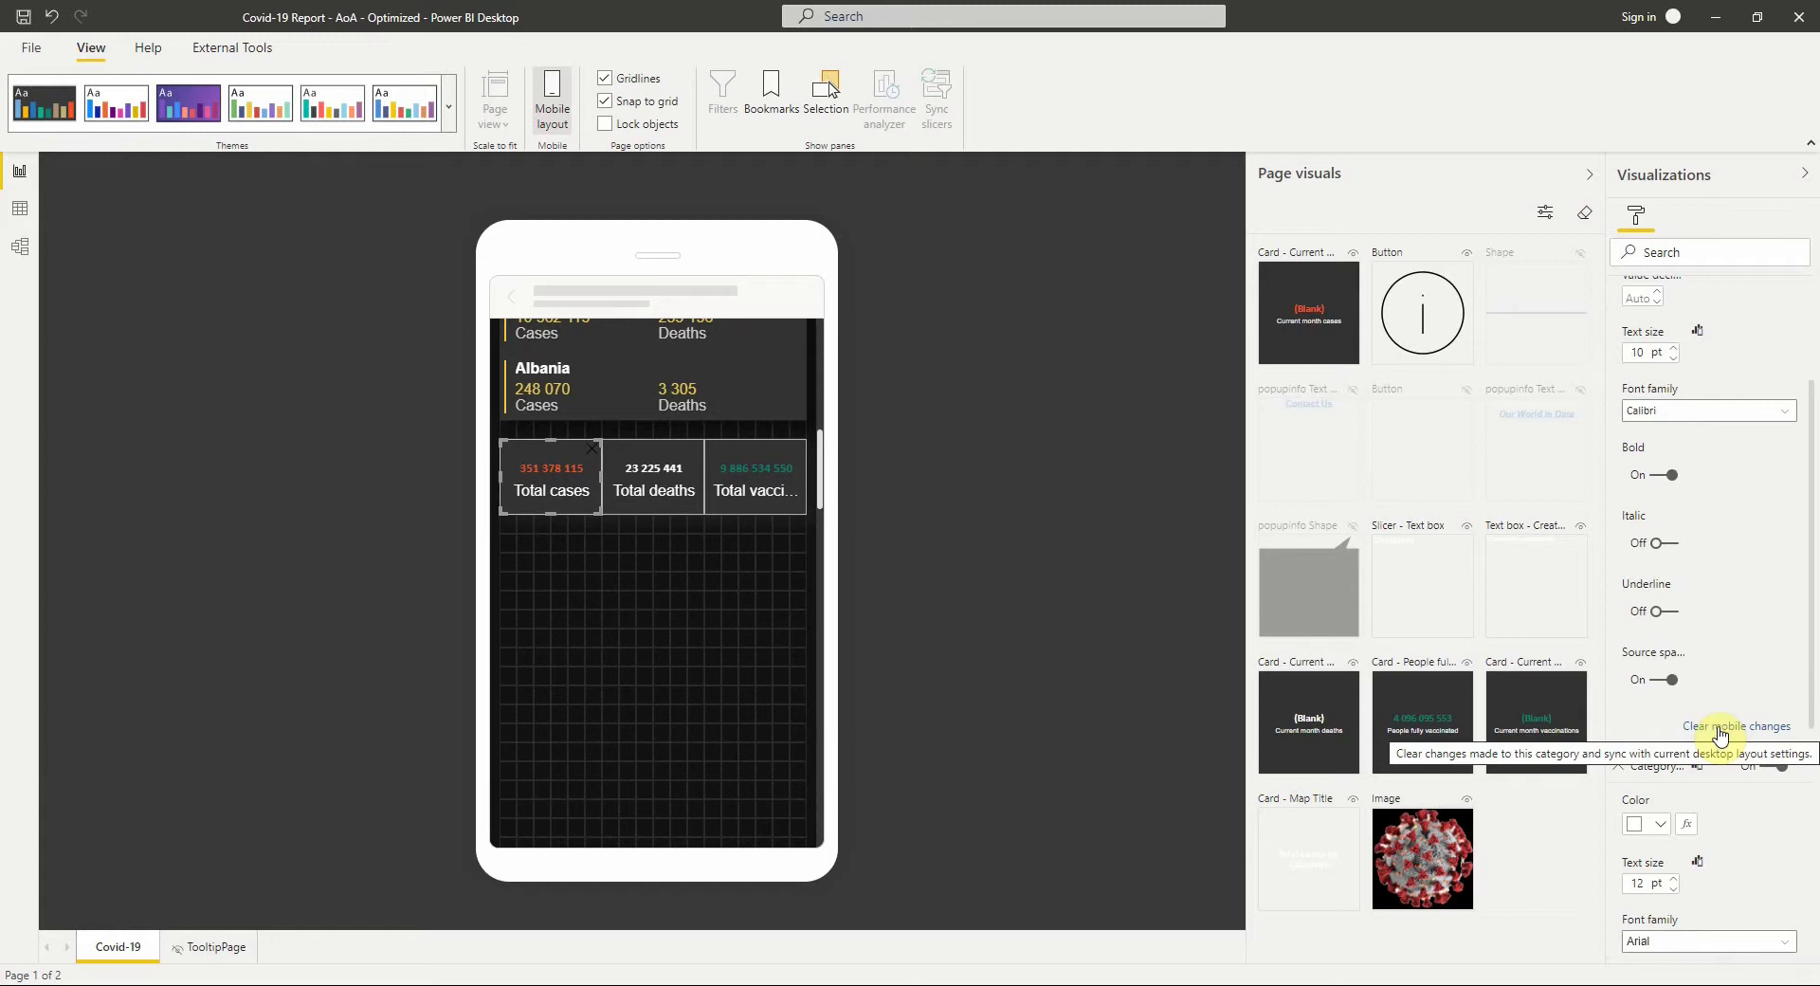
{"action": "left_click", "coordinate": [1721, 733]}
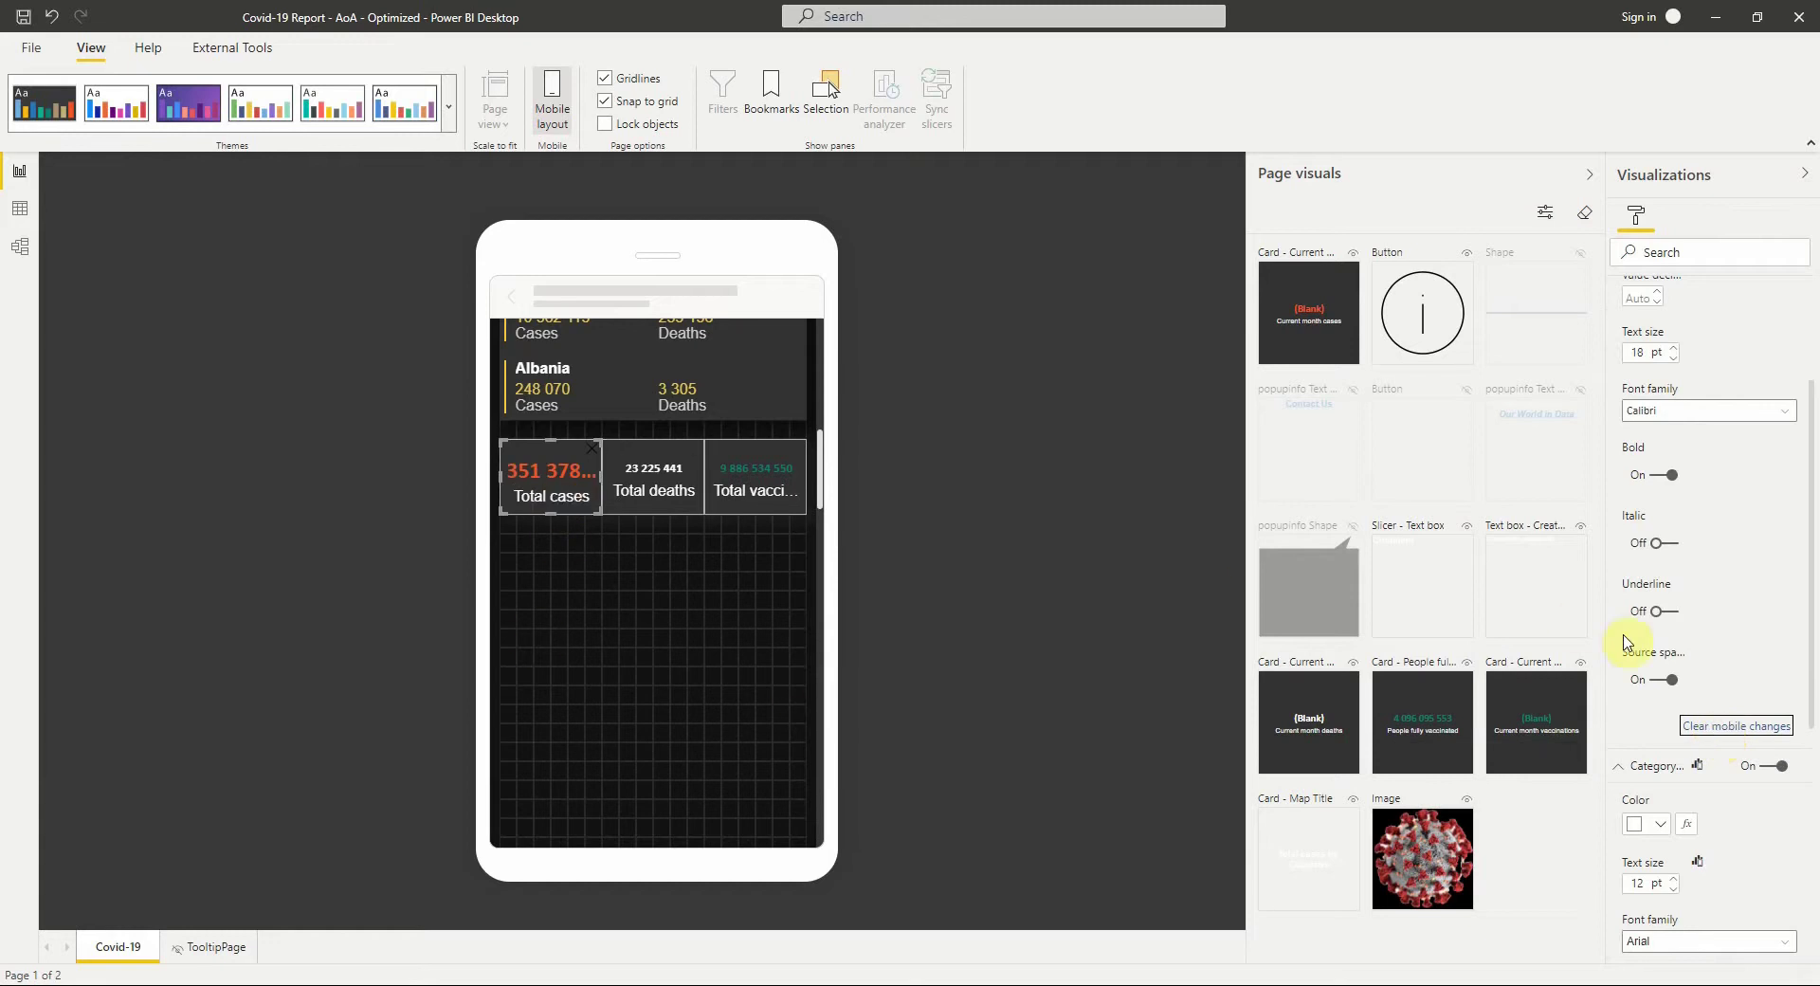
{"action": "scroll", "coordinate": [1737, 565], "scroll_direction": "up", "scroll_amount": 3}
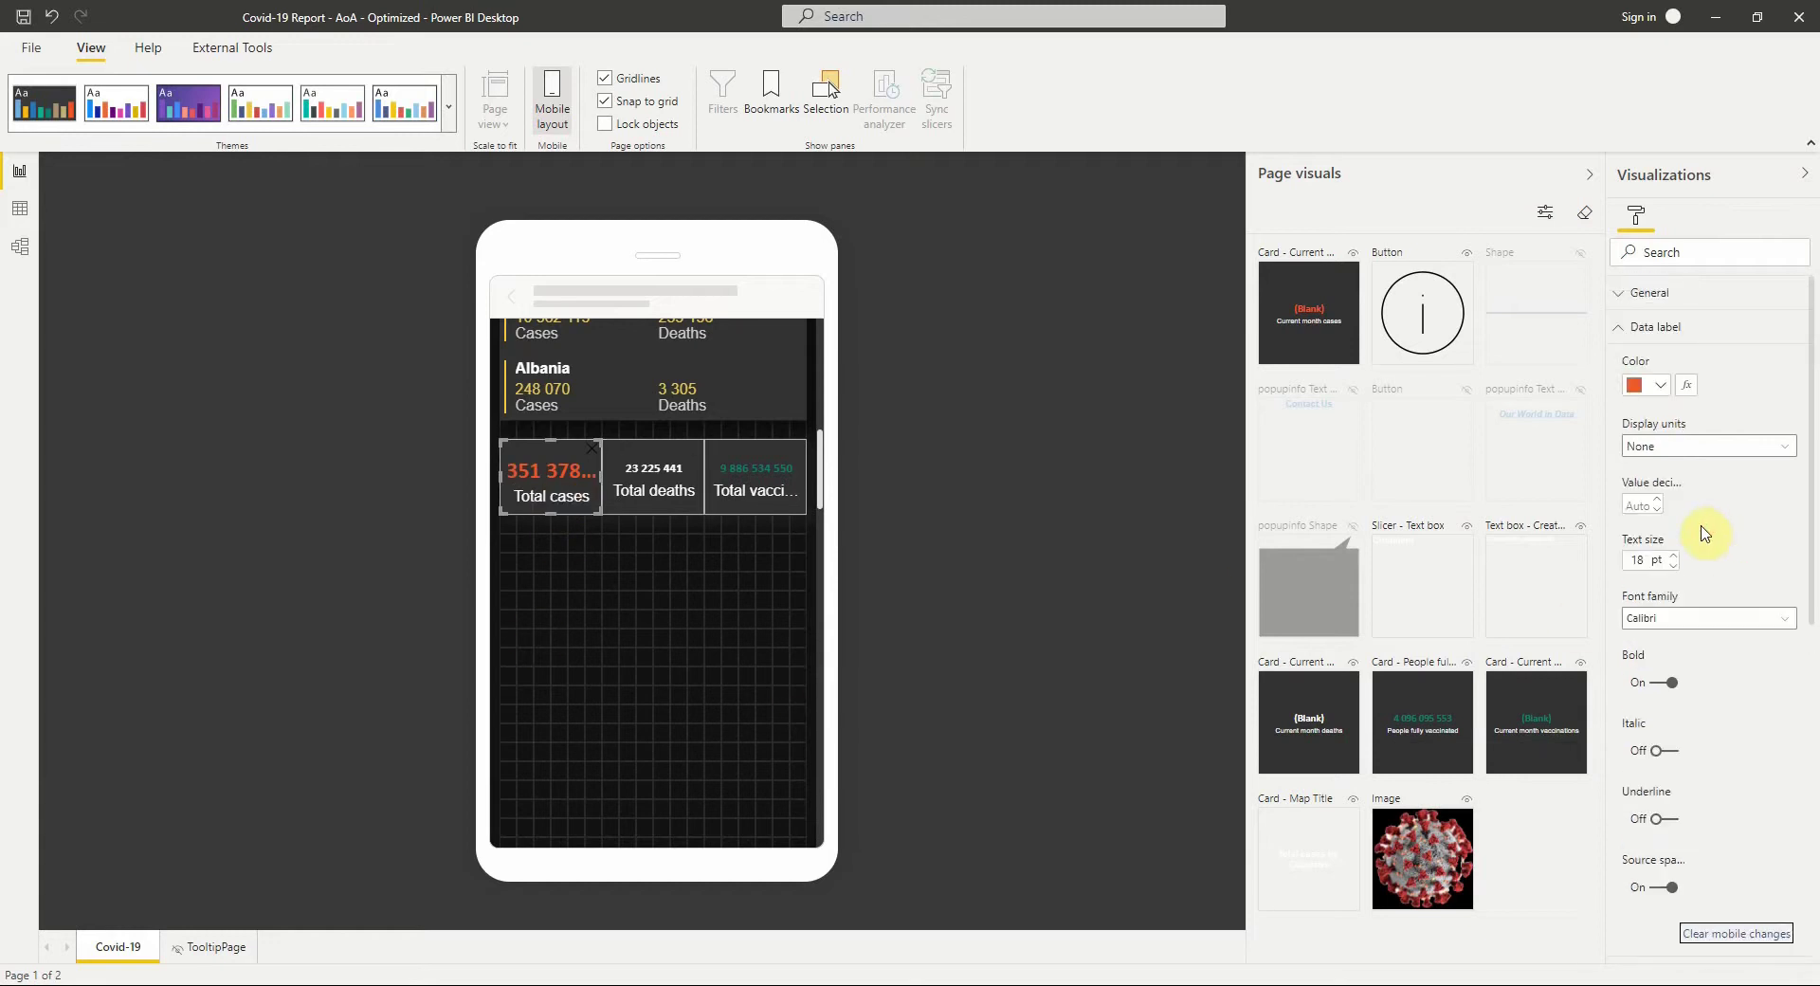
{"action": "left_click", "coordinate": [1673, 566]}
{"action": "left_click", "coordinate": [1671, 566]}
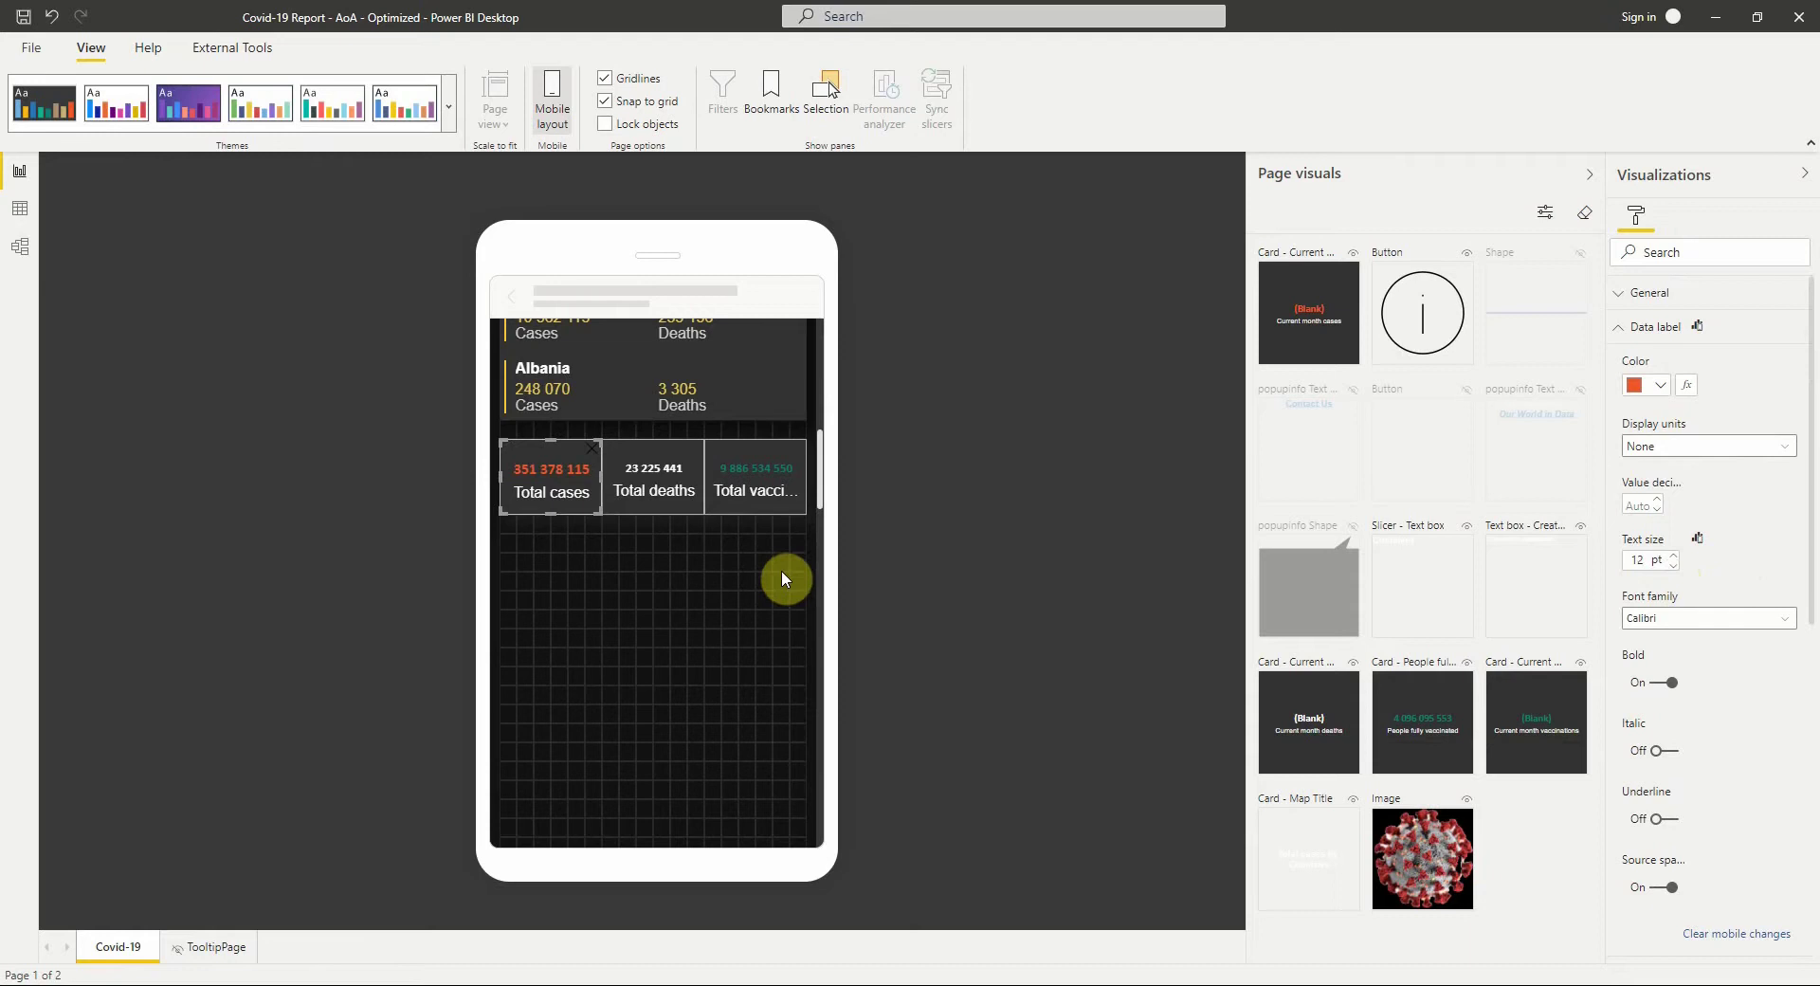
Step: Turn off the map's zoom and lasso buttons under Map controls
{"action": "scroll", "coordinate": [711, 583], "scroll_direction": "up", "scroll_amount": 5}
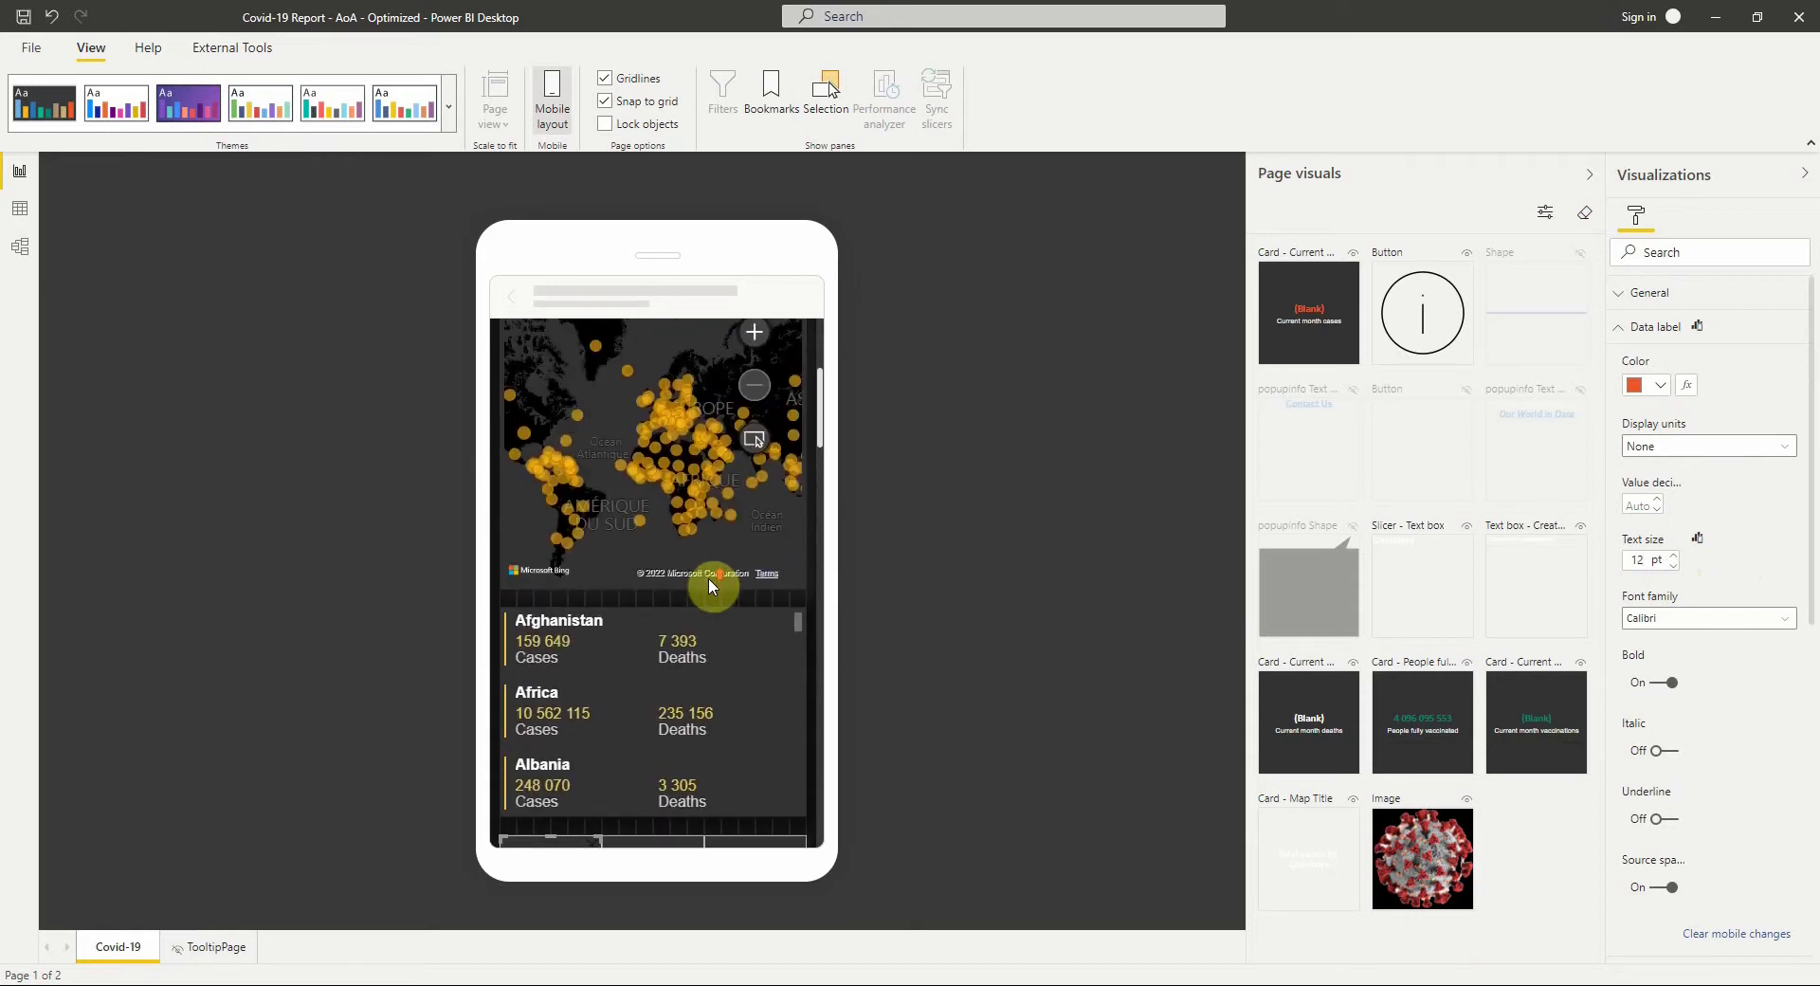
{"action": "scroll", "coordinate": [711, 580], "scroll_direction": "up", "scroll_amount": 3}
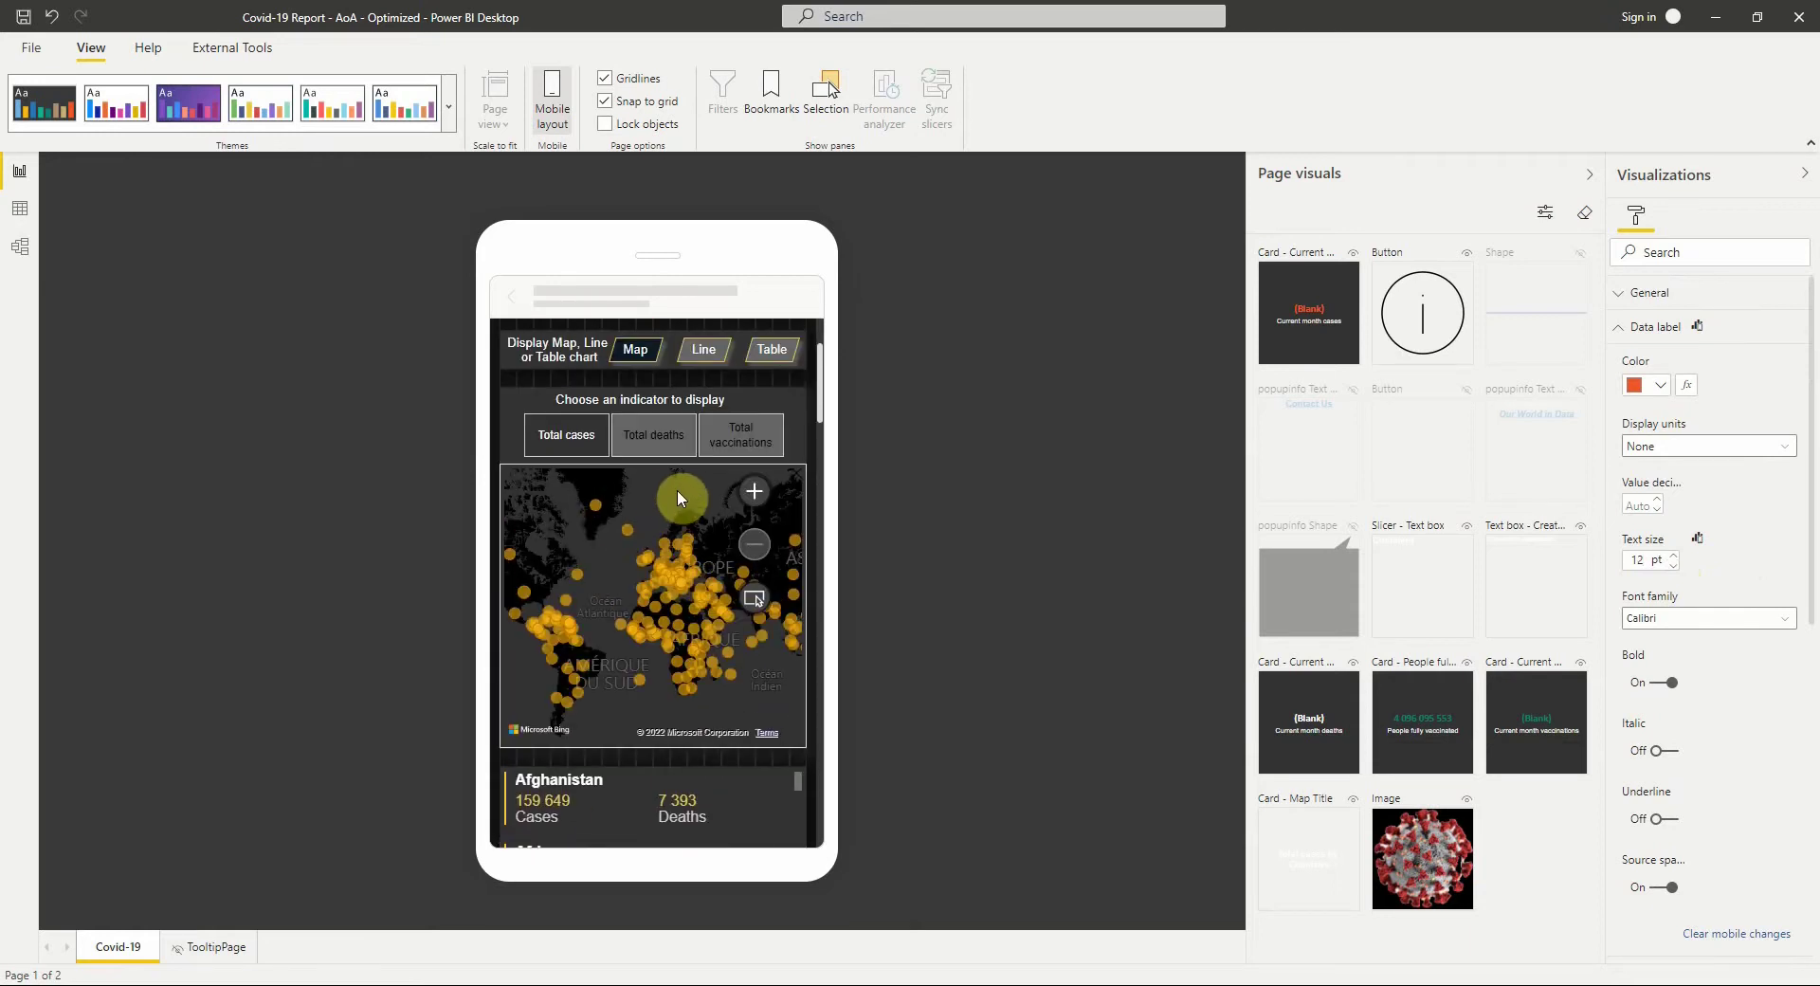
{"action": "left_click", "coordinate": [677, 492]}
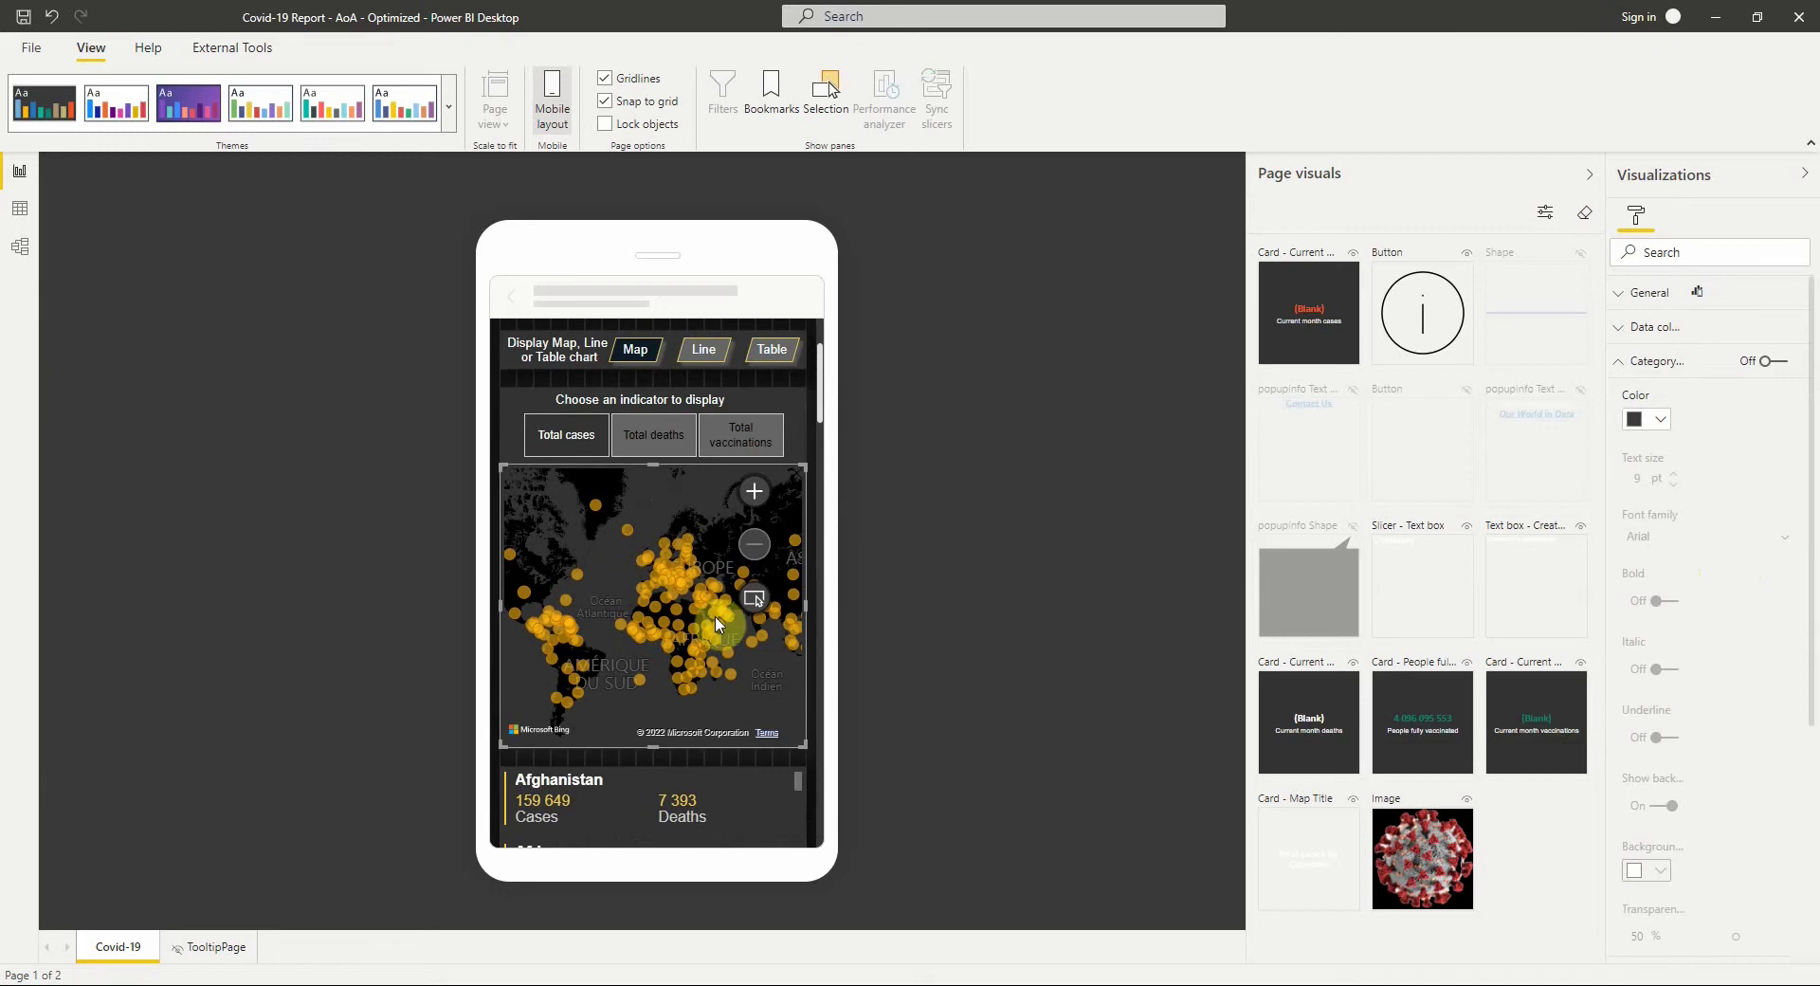
{"action": "left_click", "coordinate": [1654, 362]}
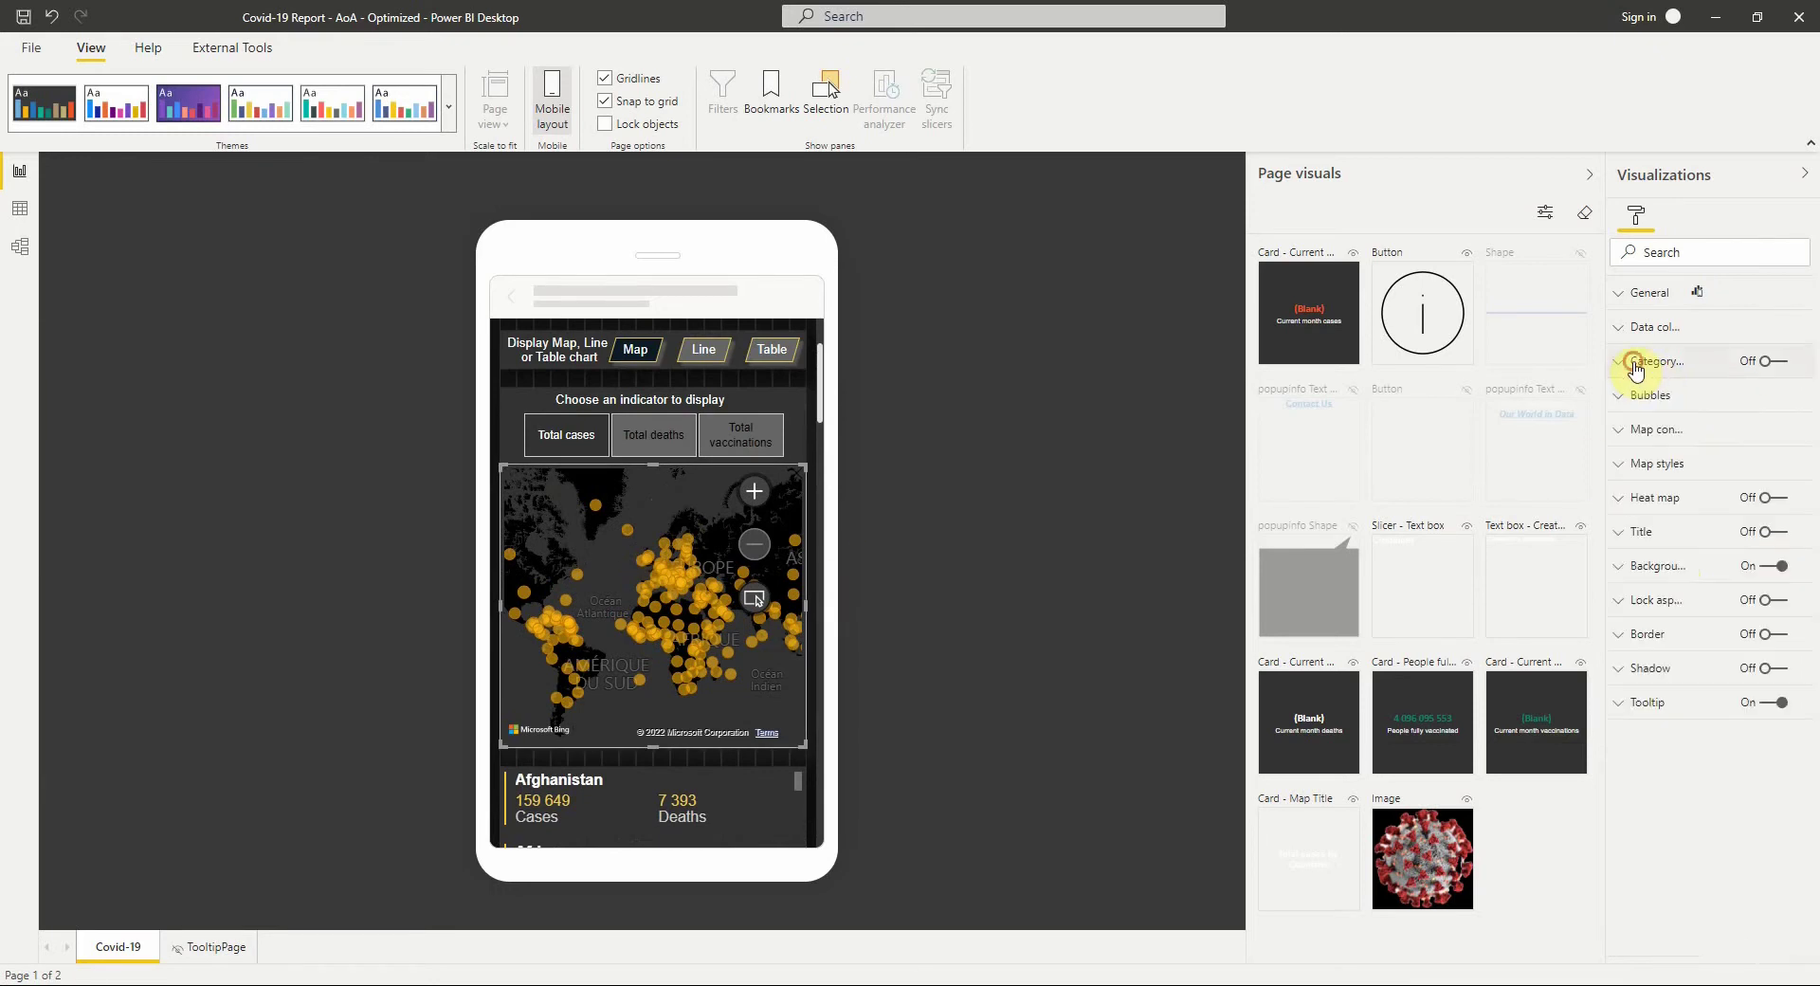
{"action": "left_click", "coordinate": [1641, 432]}
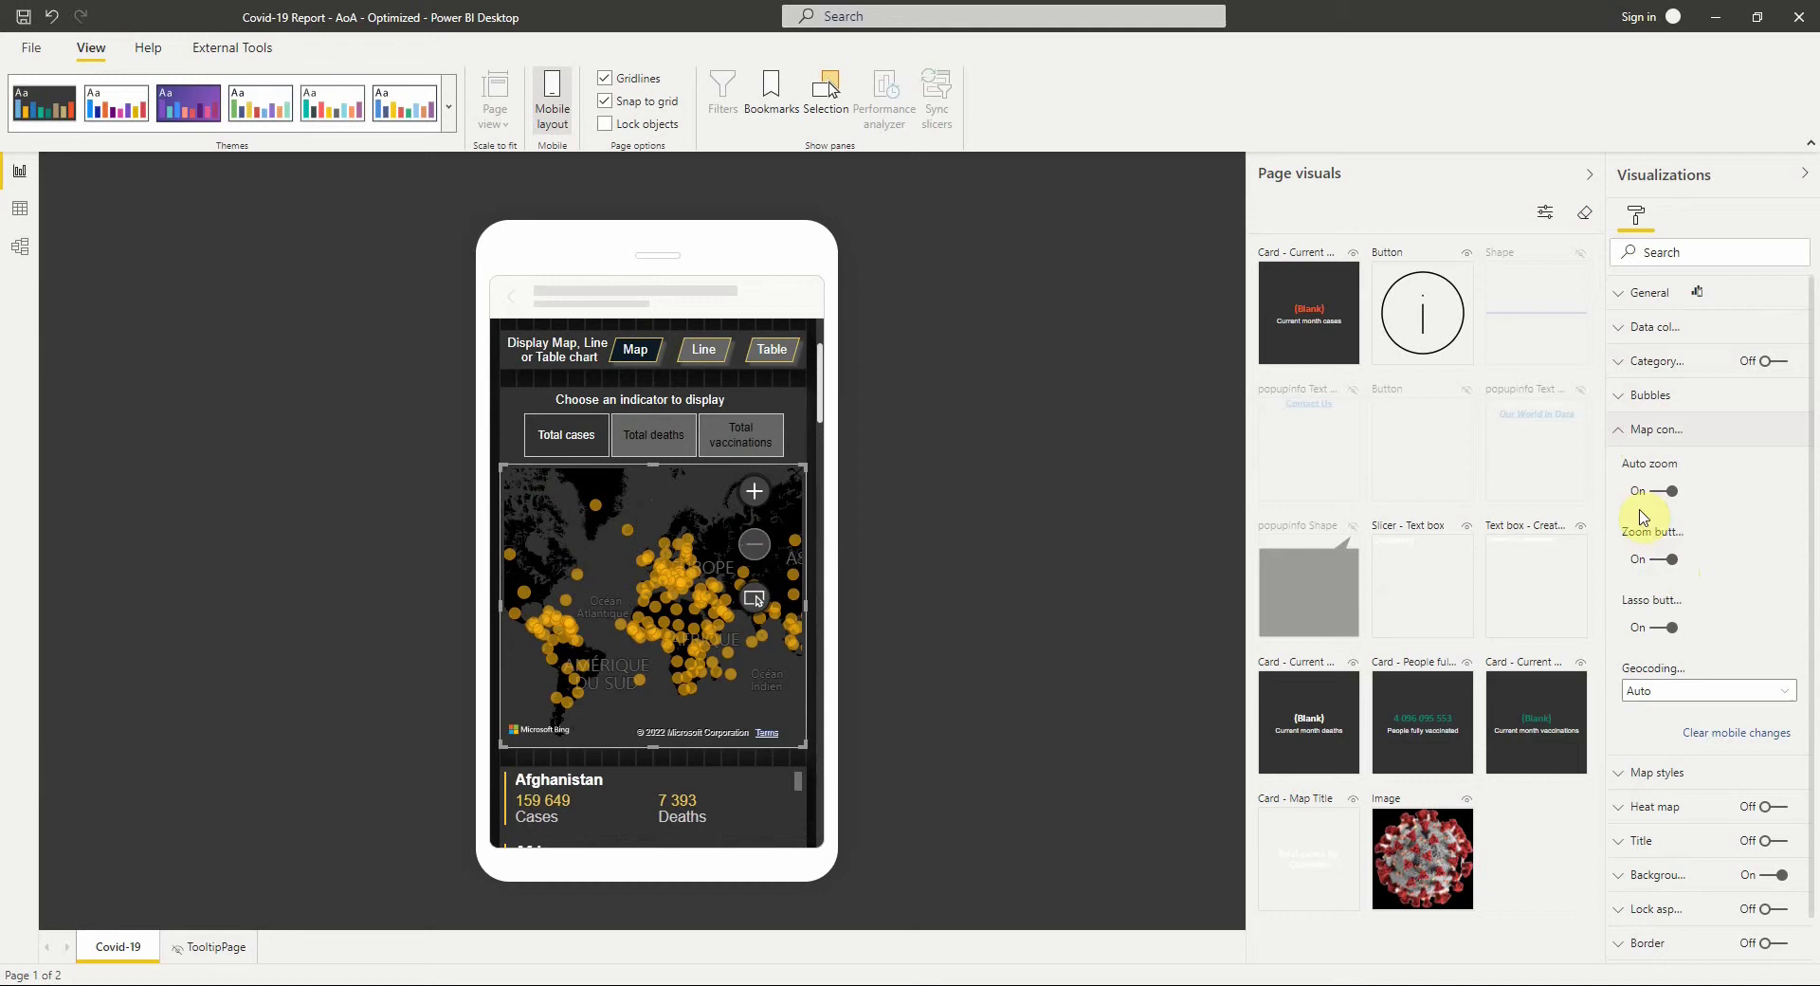
{"action": "left_click", "coordinate": [1658, 565]}
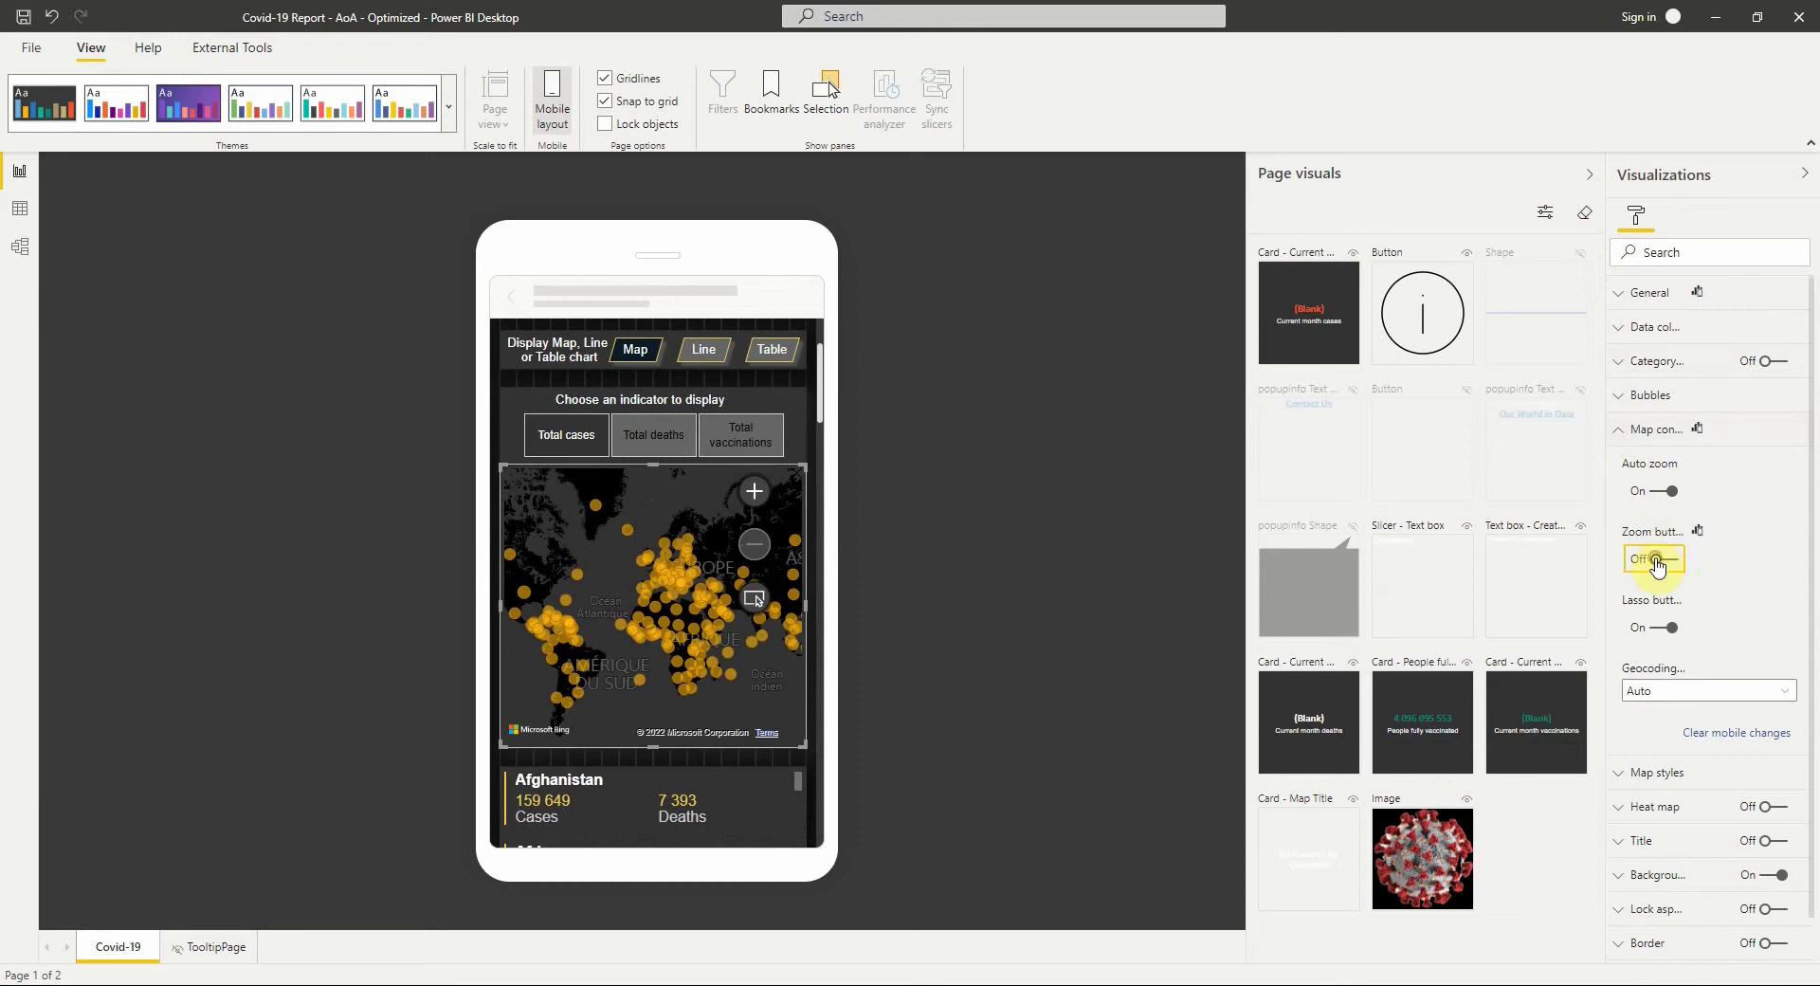
{"action": "left_click", "coordinate": [1660, 630]}
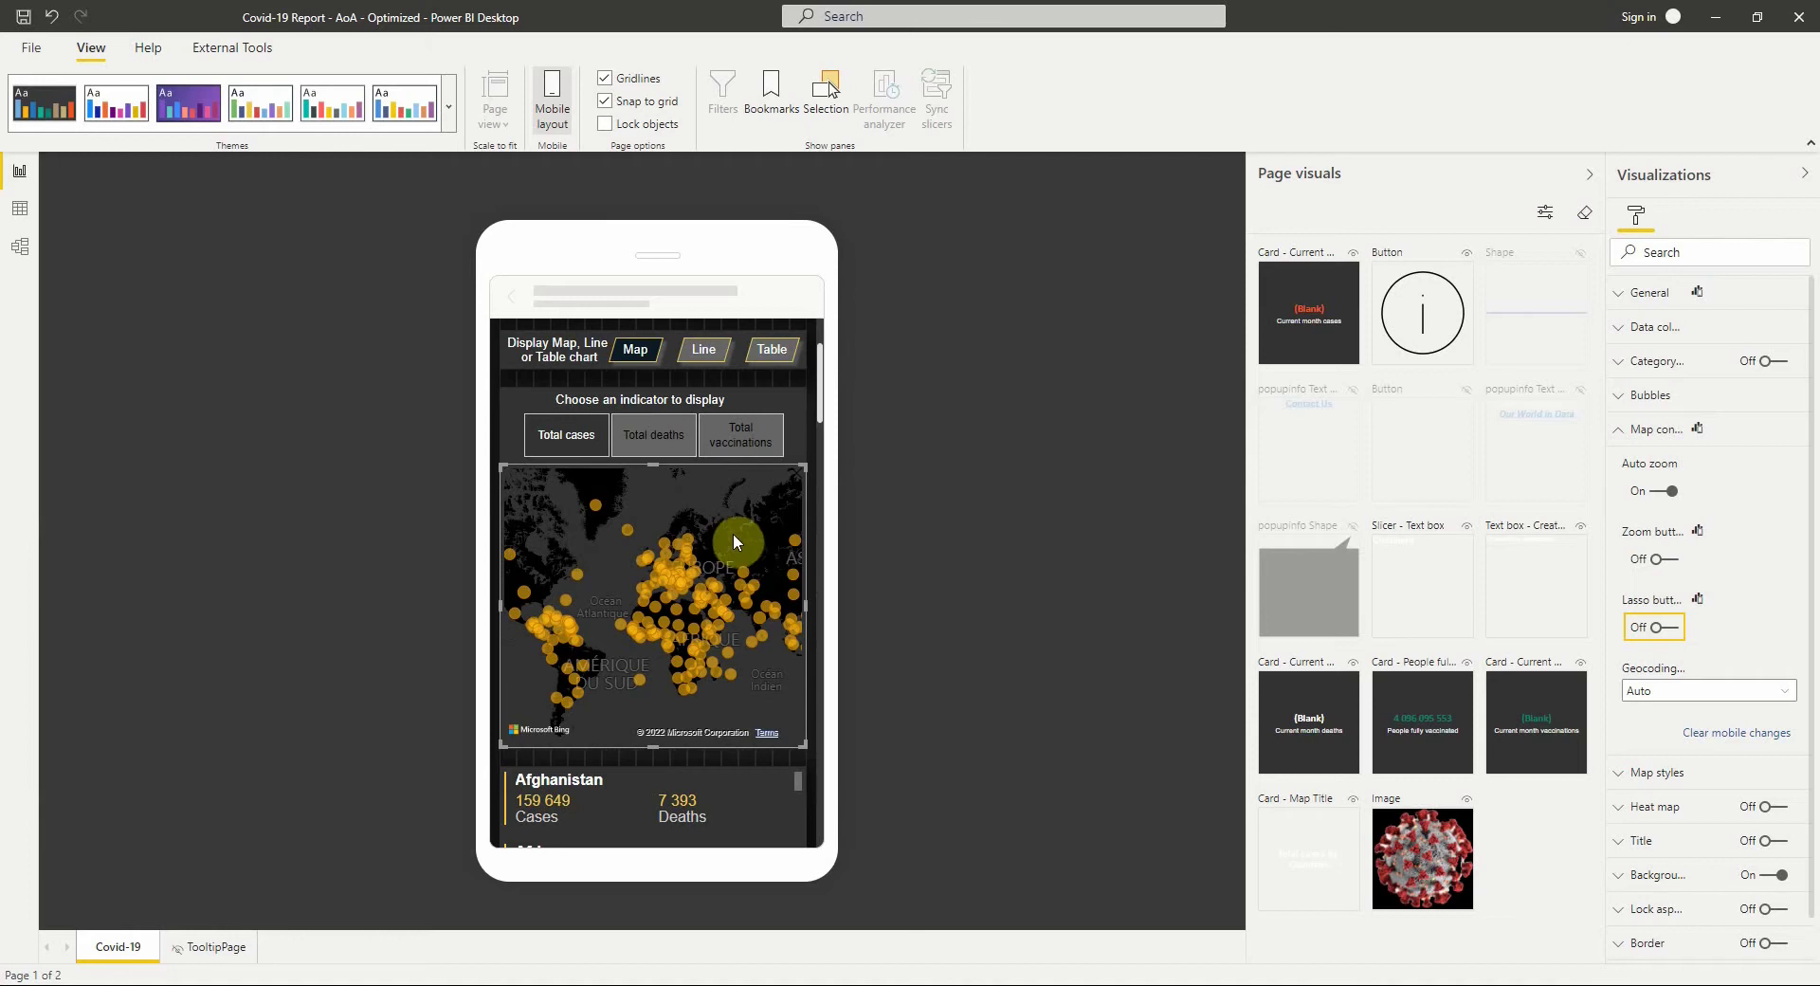
{"action": "scroll", "coordinate": [732, 533], "scroll_direction": "up", "scroll_amount": 2}
{"action": "left_click", "coordinate": [799, 440]}
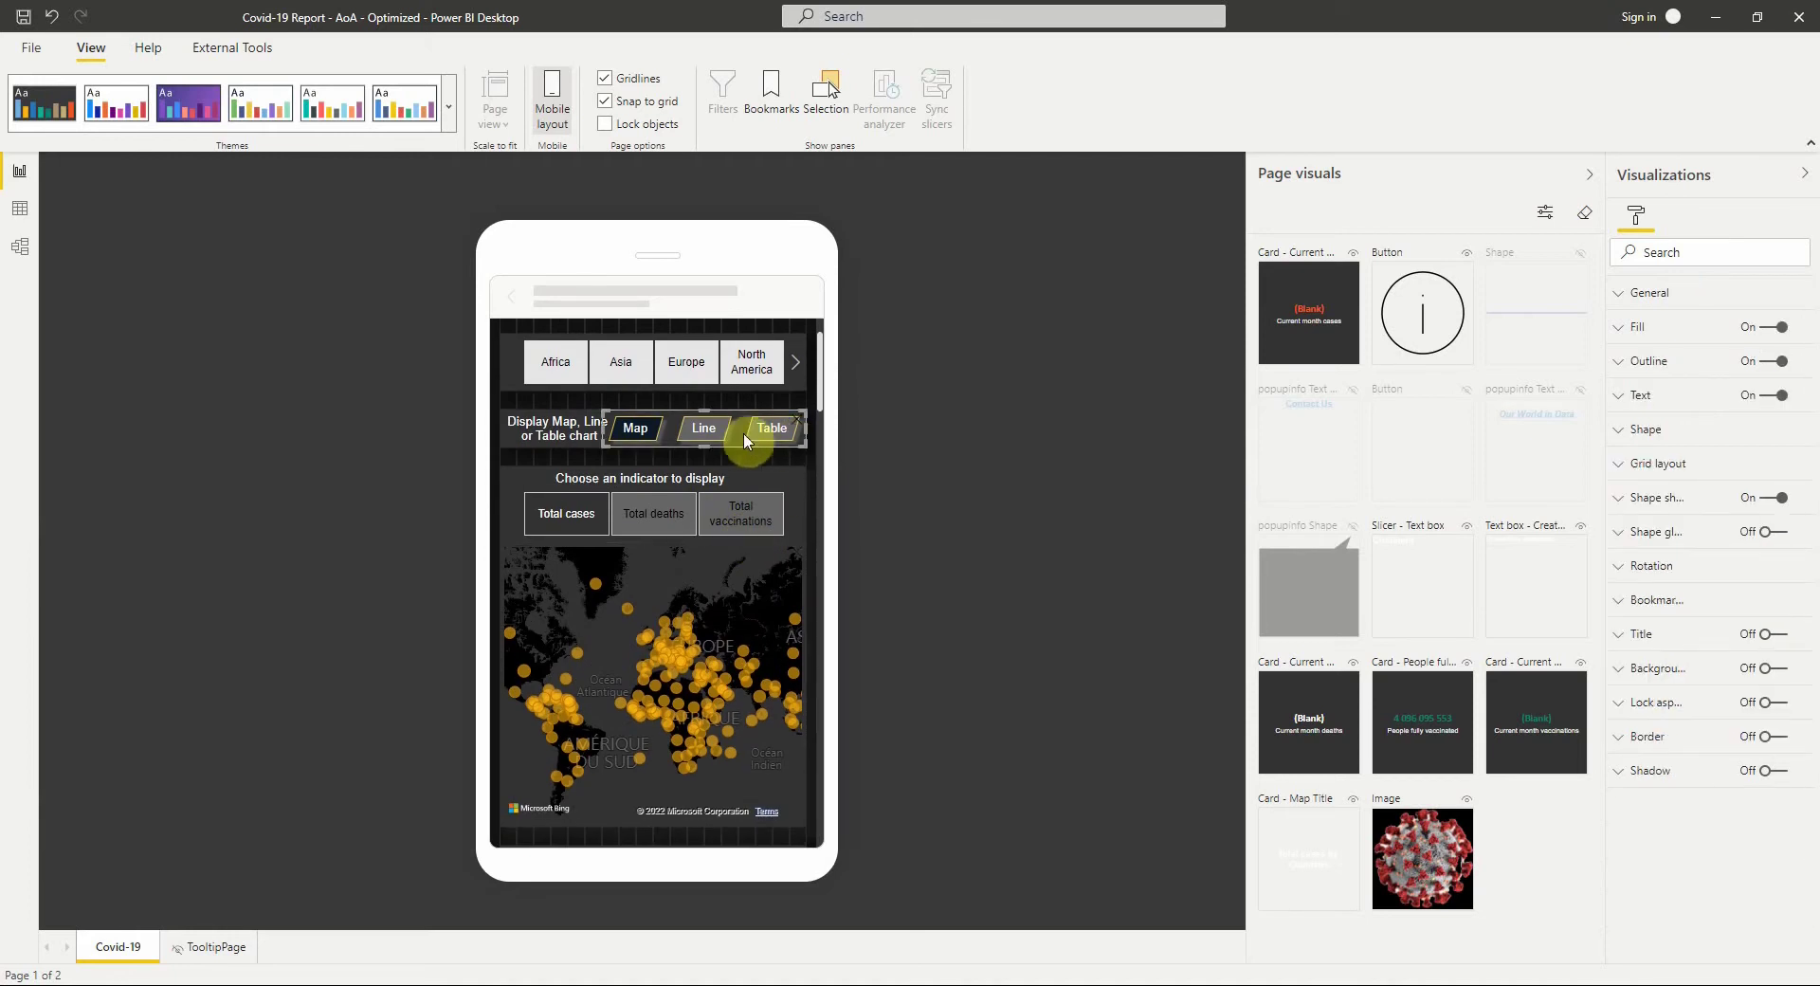
Step: Set the navigator's button shape to Pill
{"action": "left_click", "coordinate": [1645, 430]}
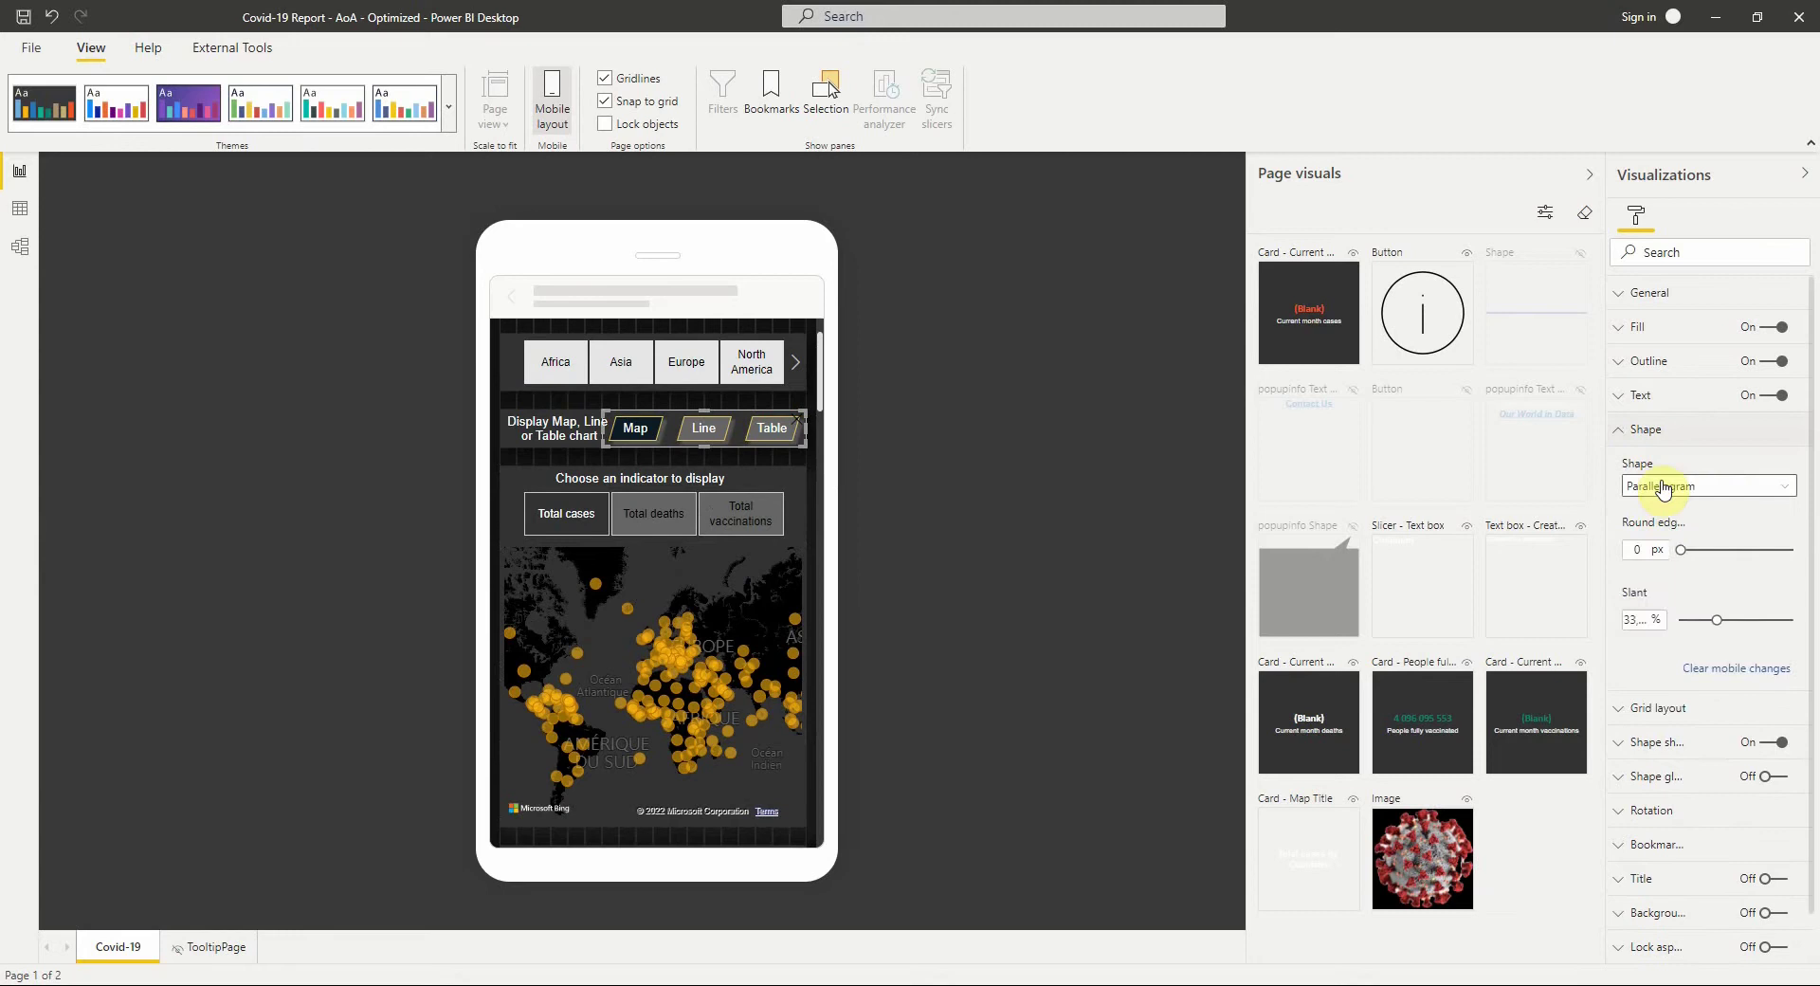
{"action": "left_click", "coordinate": [1659, 485]}
{"action": "left_click", "coordinate": [1638, 696]}
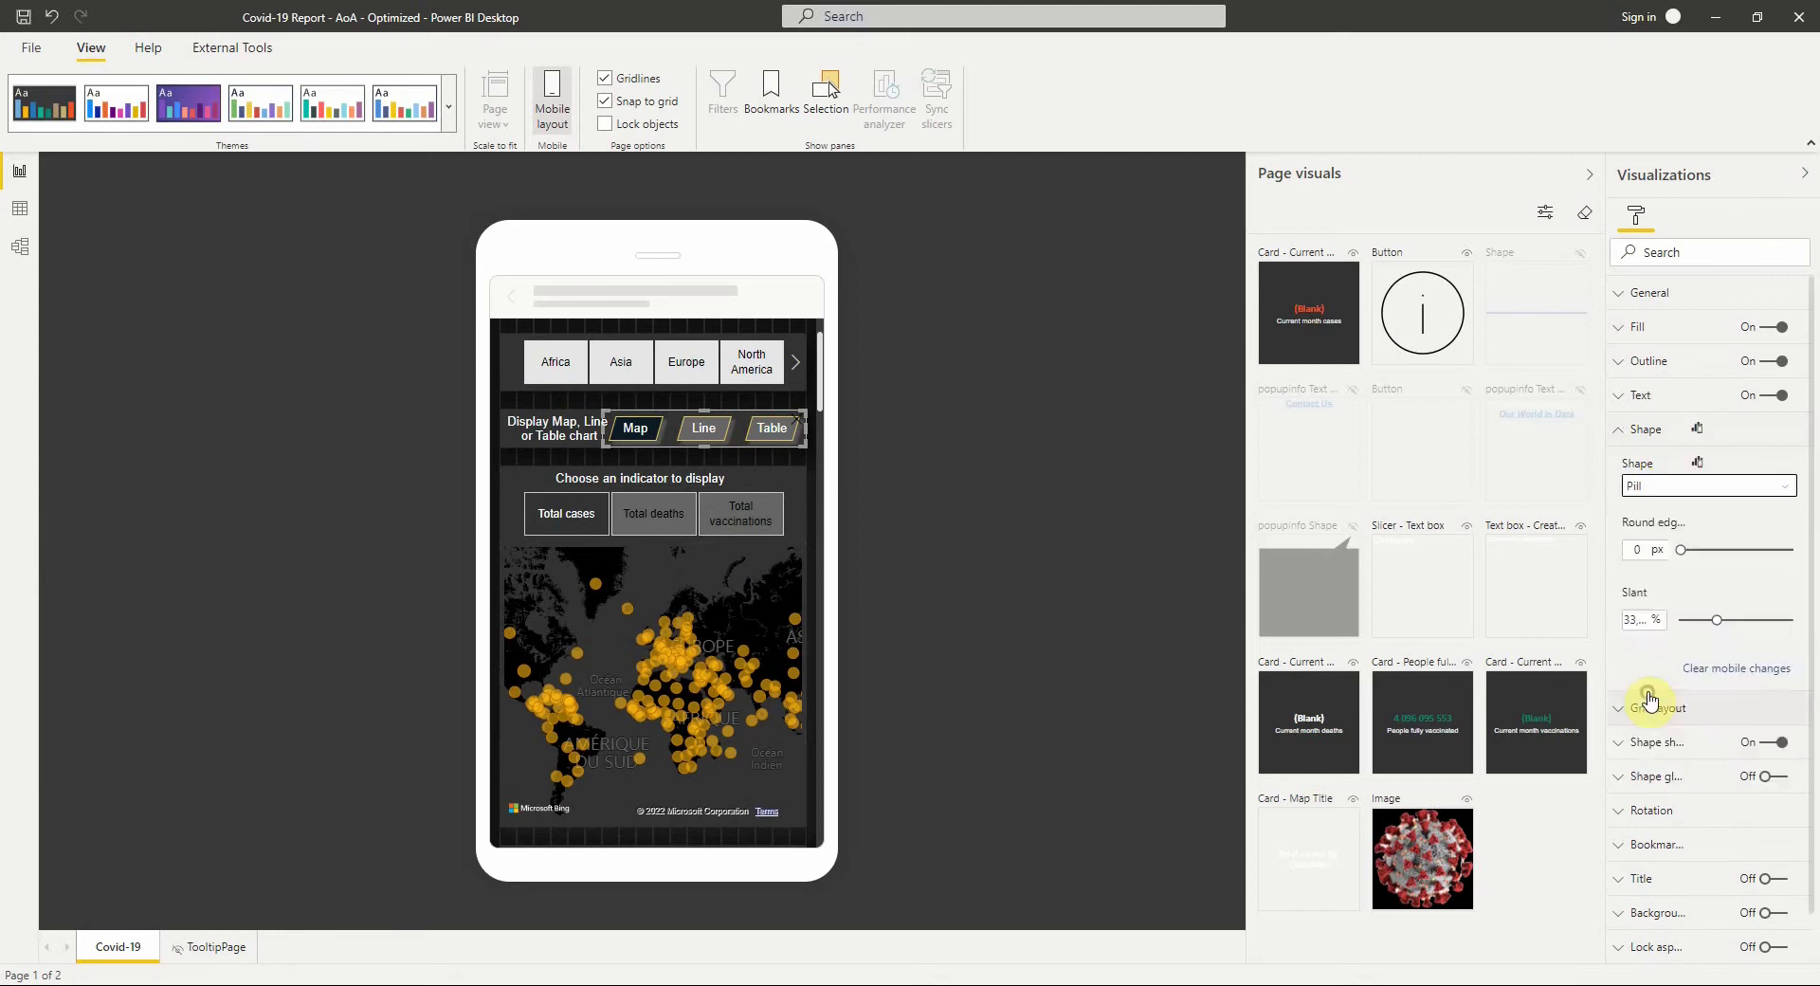
{"action": "left_click", "coordinate": [1625, 438]}
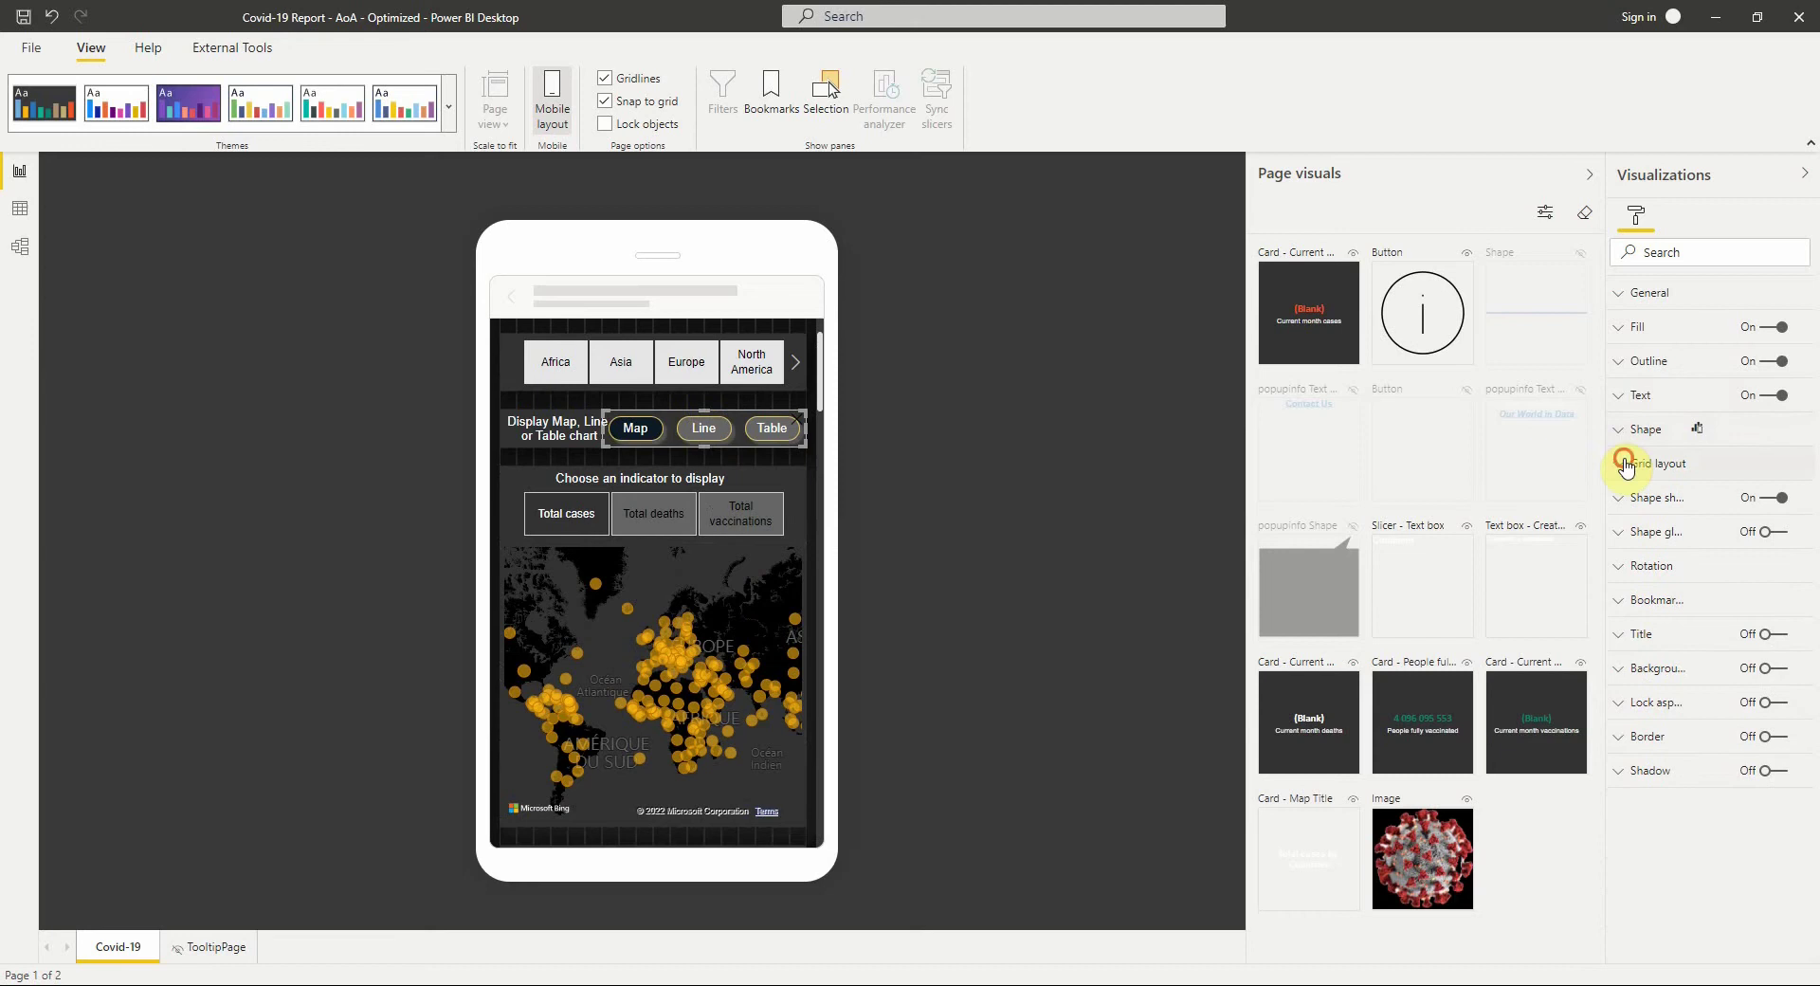
Step: Try vertical orientation, then set the navigator buttons back to horizontal
{"action": "left_click", "coordinate": [1627, 464]}
{"action": "left_click", "coordinate": [1666, 520]}
{"action": "left_click", "coordinate": [1661, 563]}
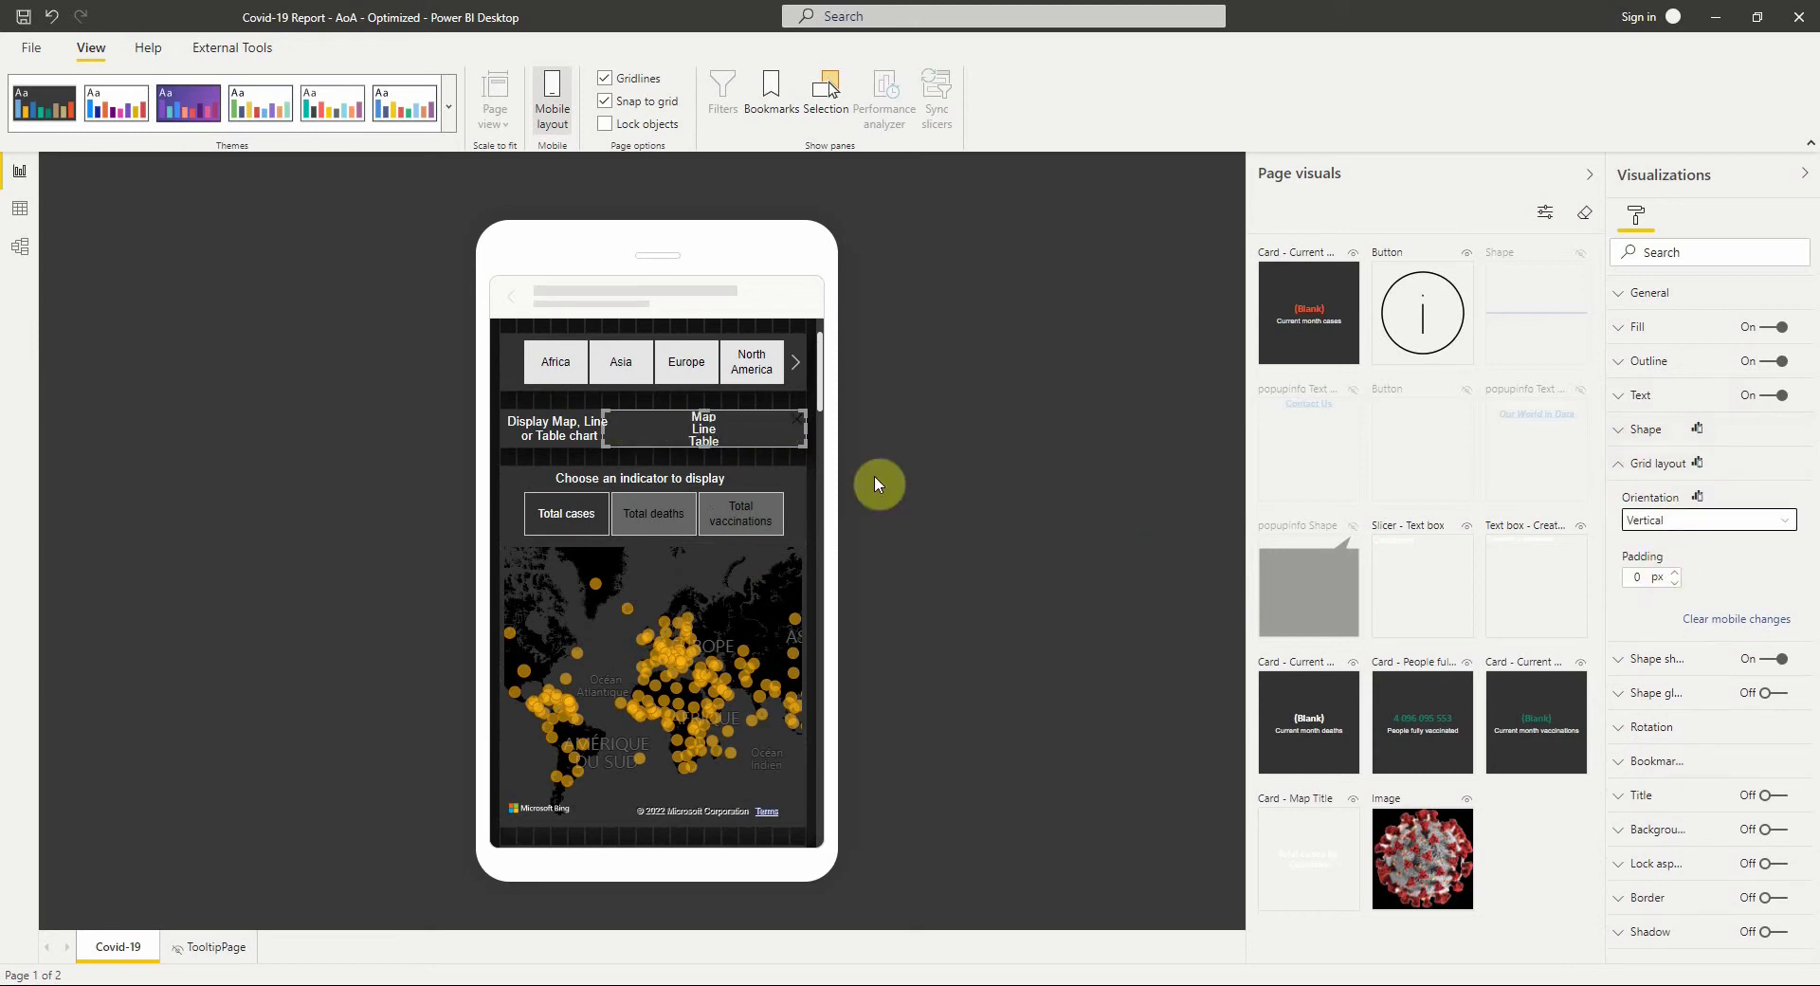
{"action": "left_click", "coordinate": [1671, 520]}
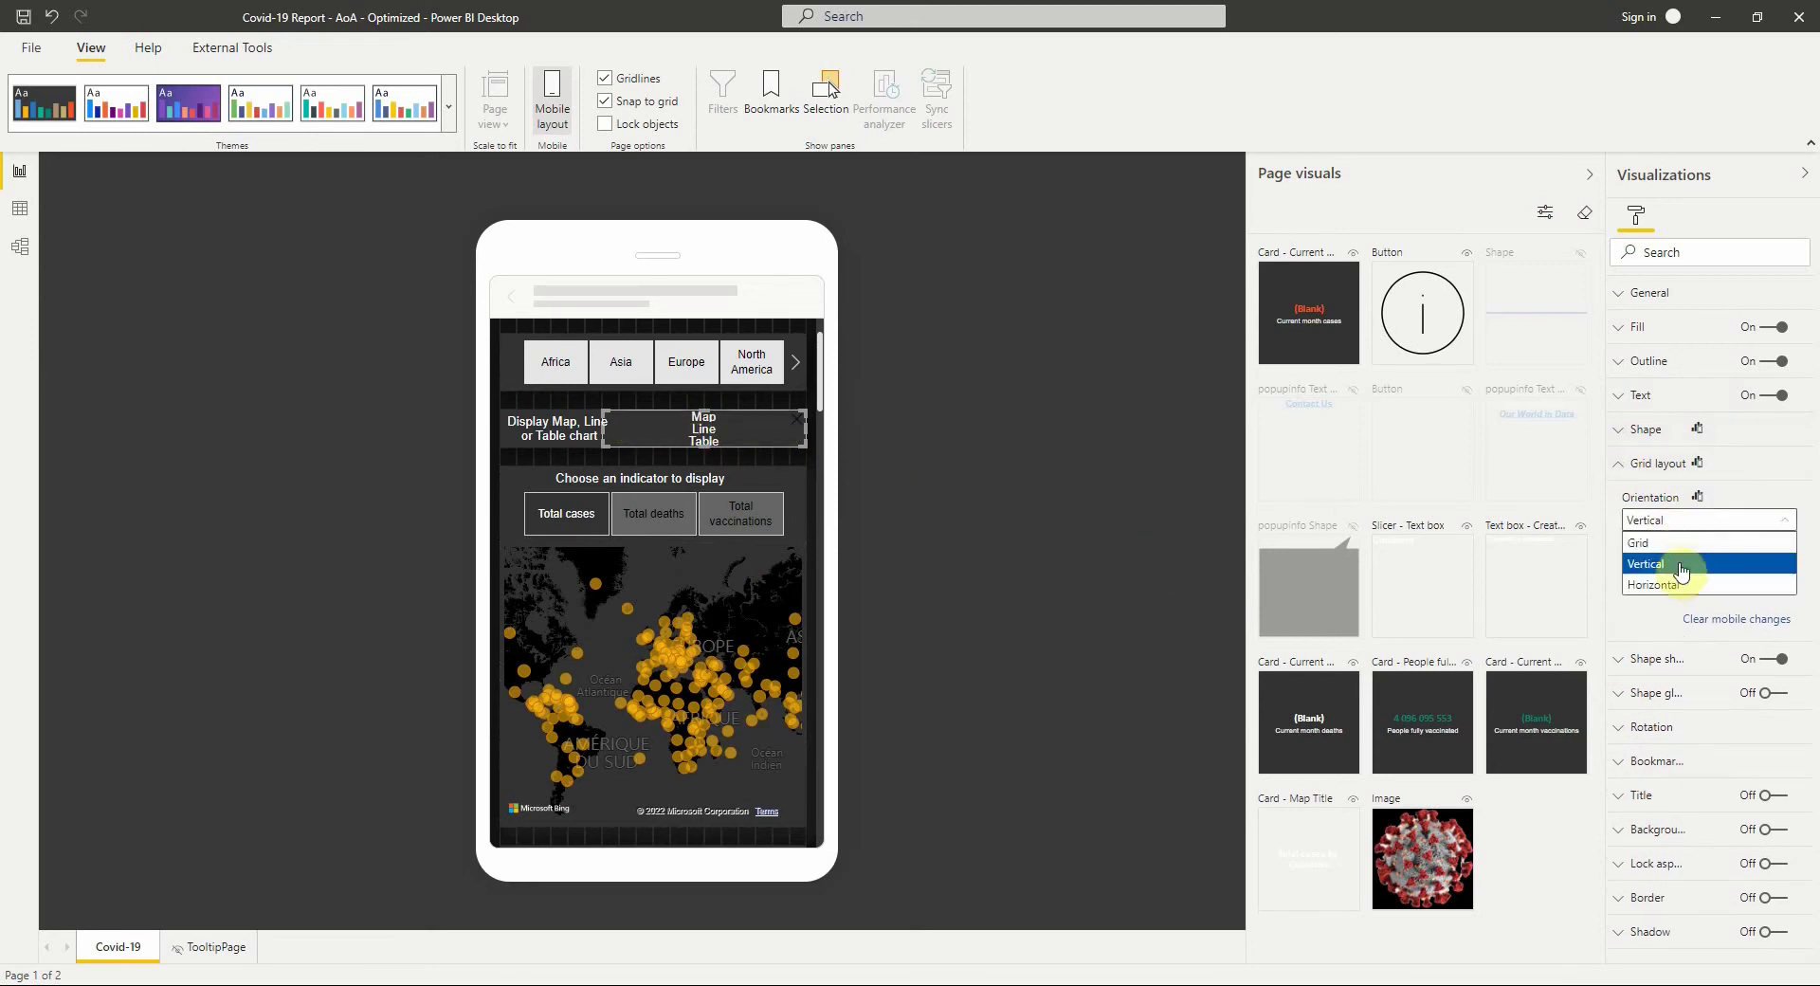
{"action": "left_click", "coordinate": [1671, 584]}
{"action": "left_click", "coordinate": [1638, 465]}
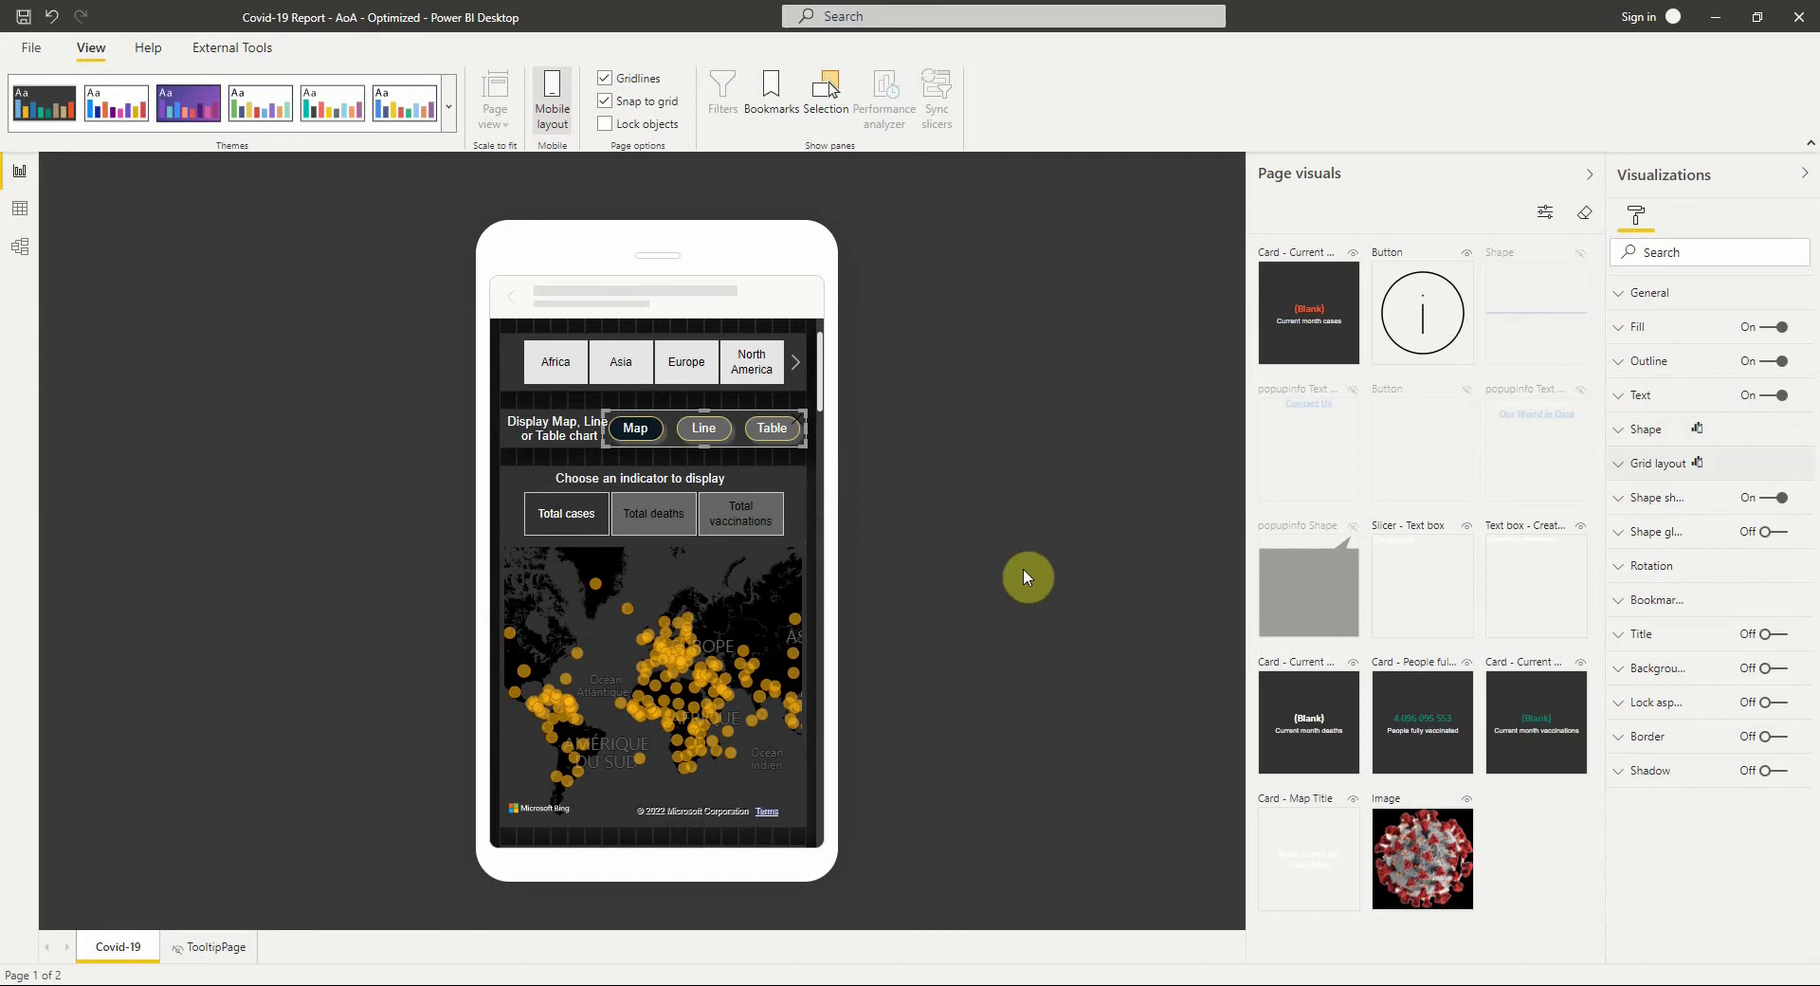
{"action": "left_click", "coordinate": [558, 109]}
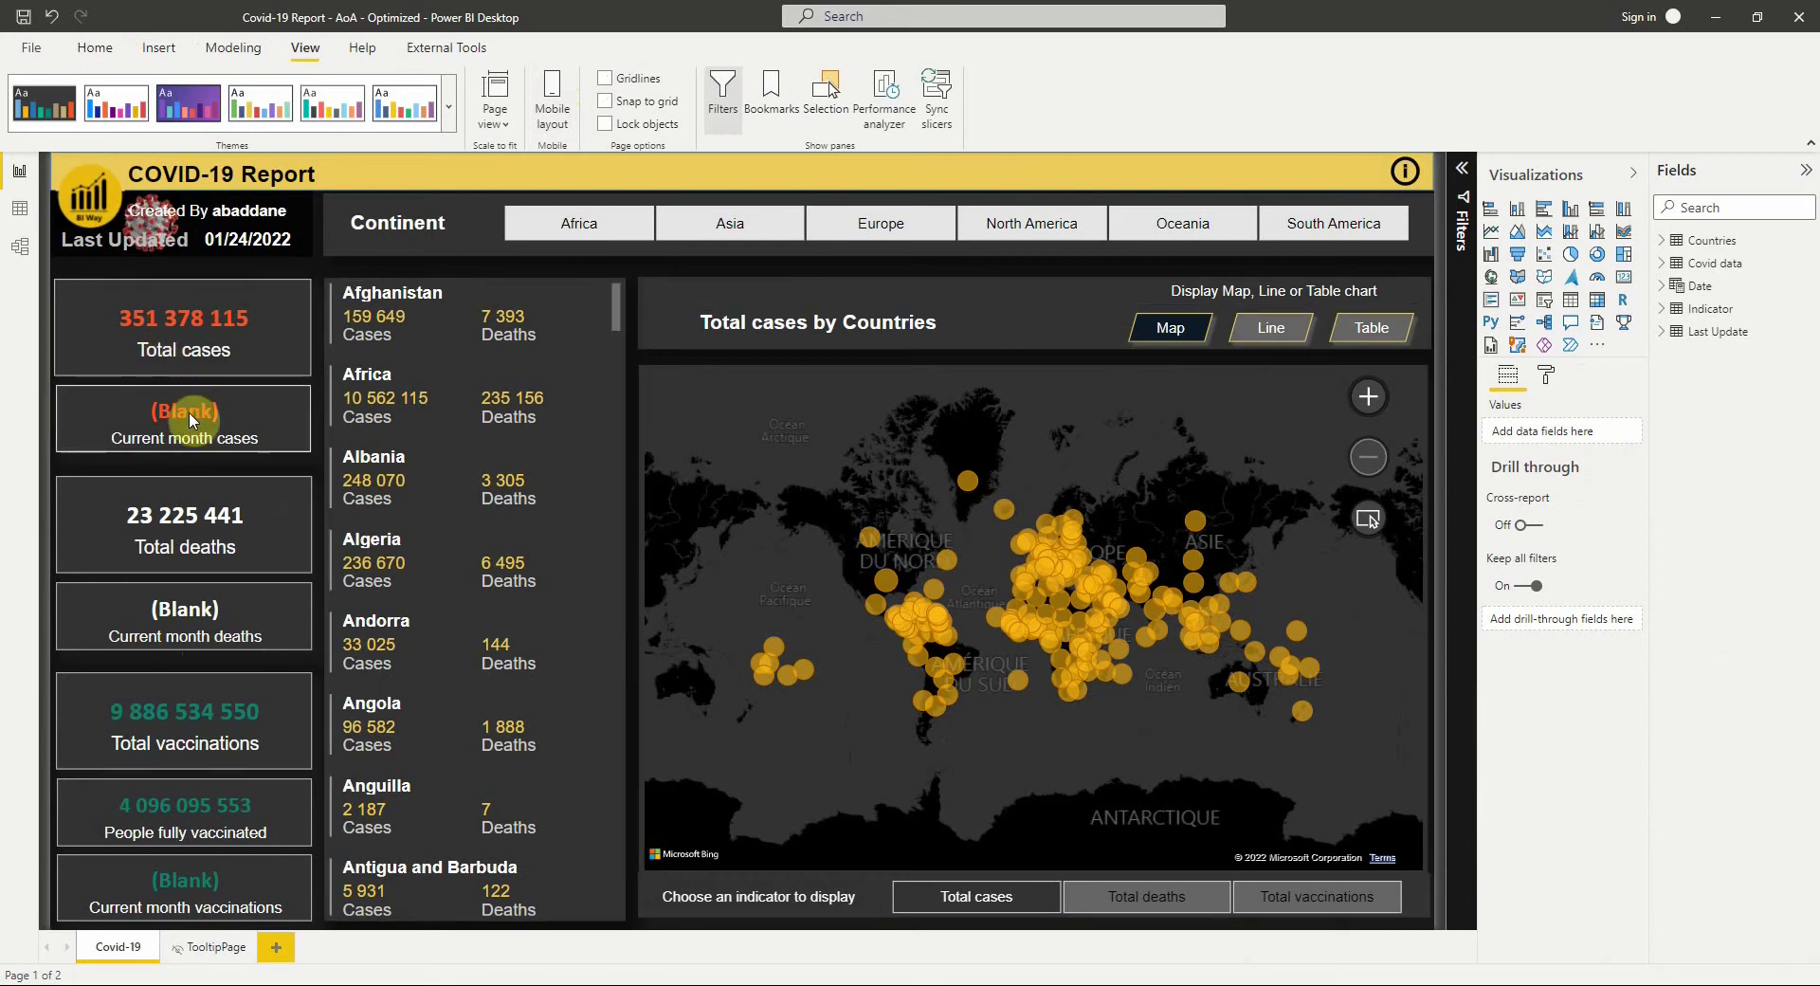
{"action": "left_click", "coordinate": [553, 104]}
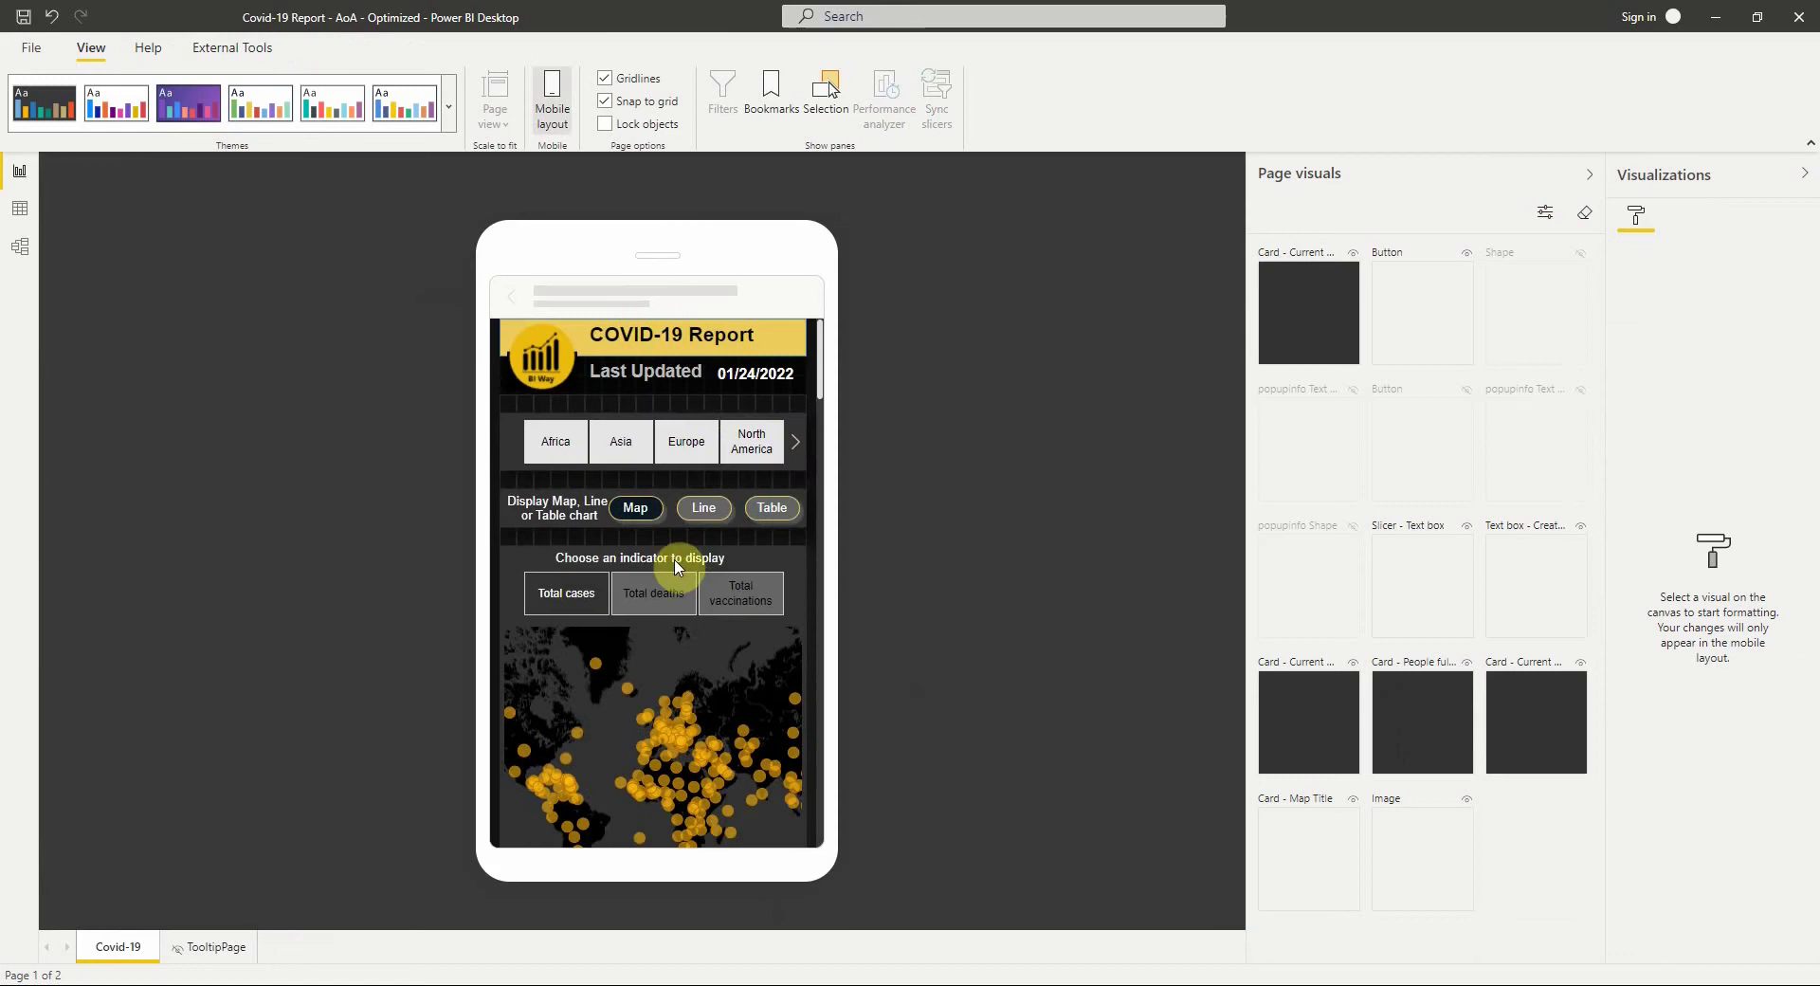
Step: Select the map on the phone canvas to review its mobile formatting settings
{"action": "scroll", "coordinate": [656, 567], "scroll_direction": "down", "scroll_amount": 3}
{"action": "scroll", "coordinate": [640, 550], "scroll_direction": "up", "scroll_amount": 3}
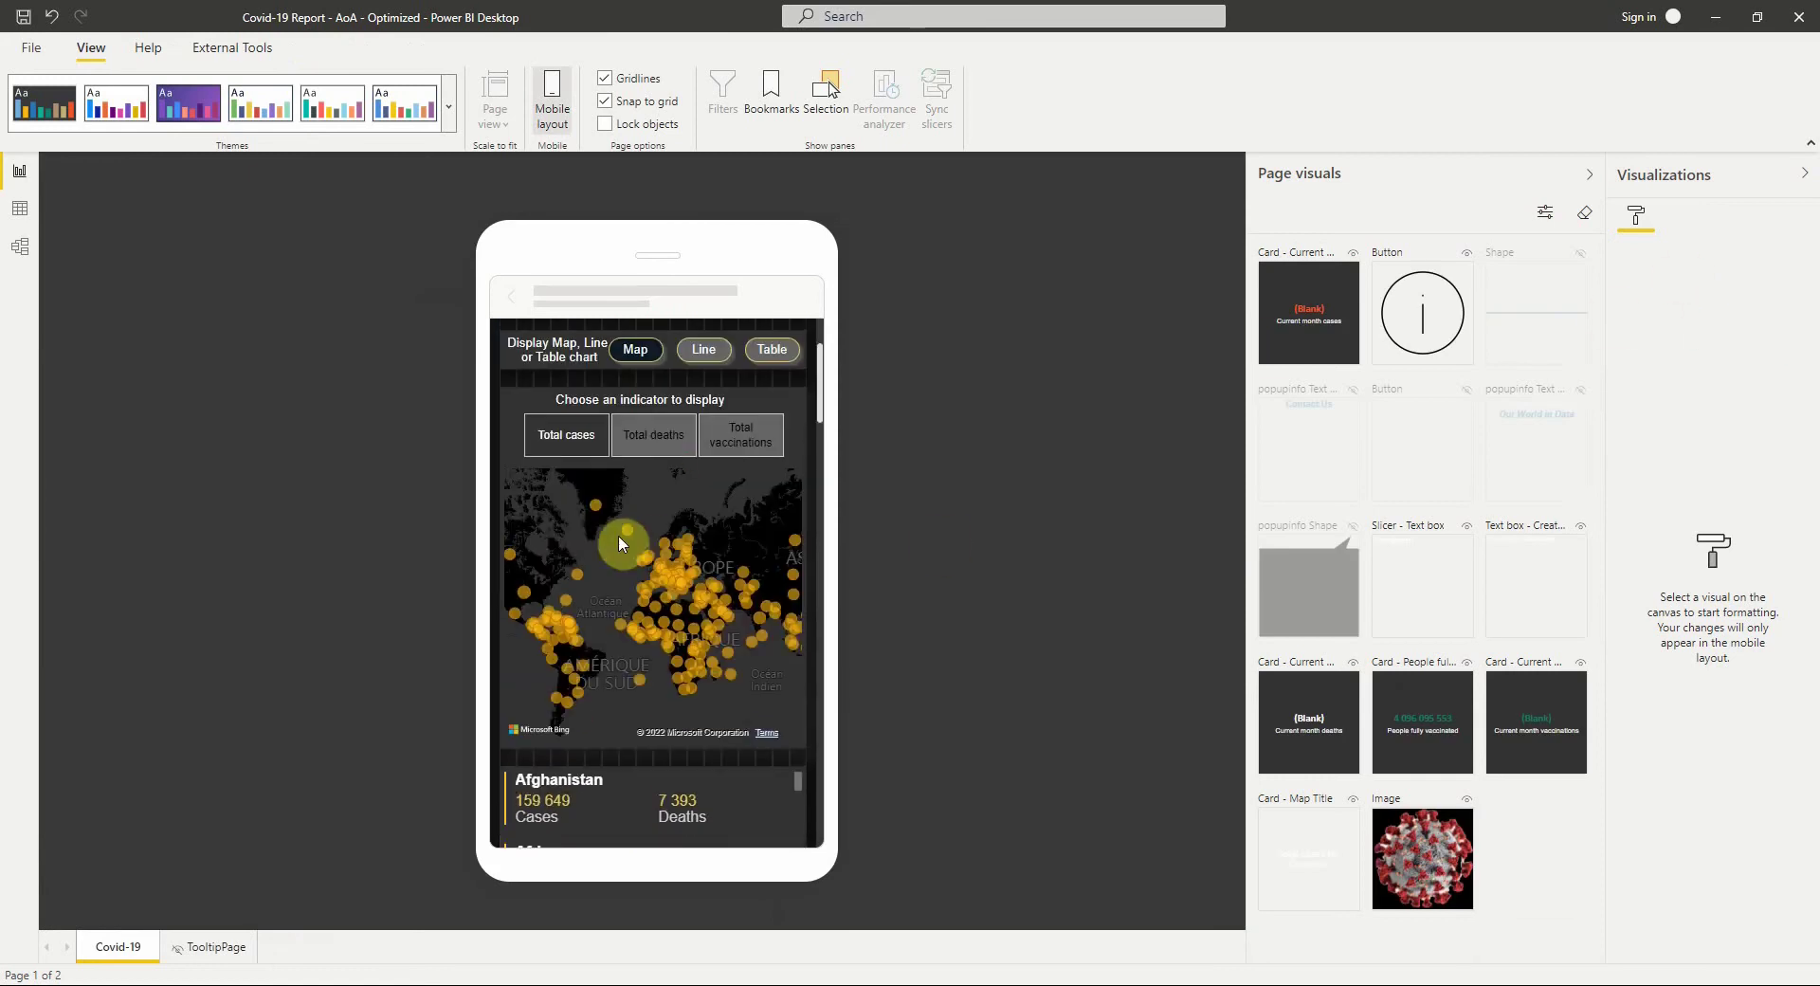
{"action": "left_click", "coordinate": [650, 497]}
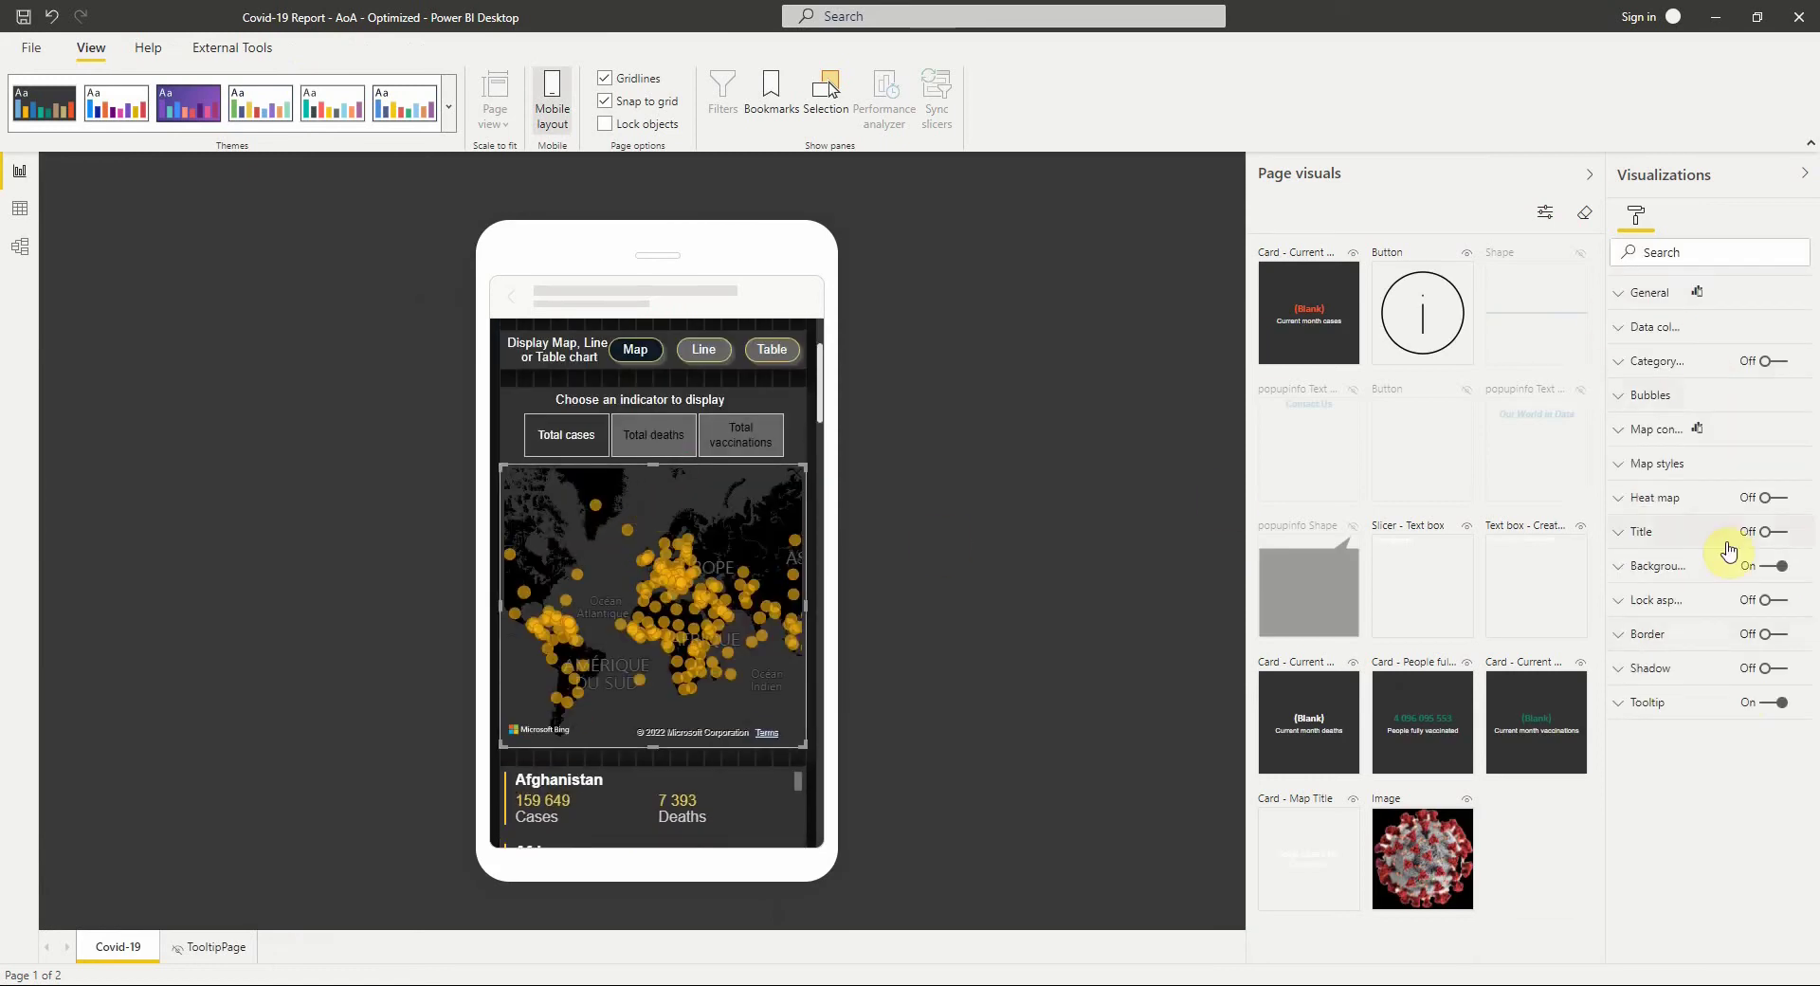